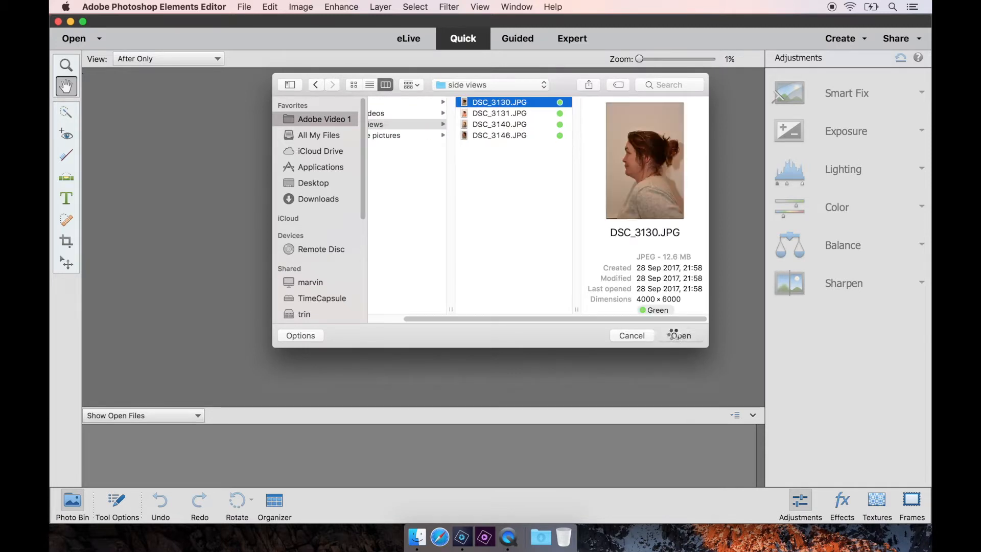
- Open the photo DSC_3130.JPG and brighten it by setting its exposure to 1
click(675, 335)
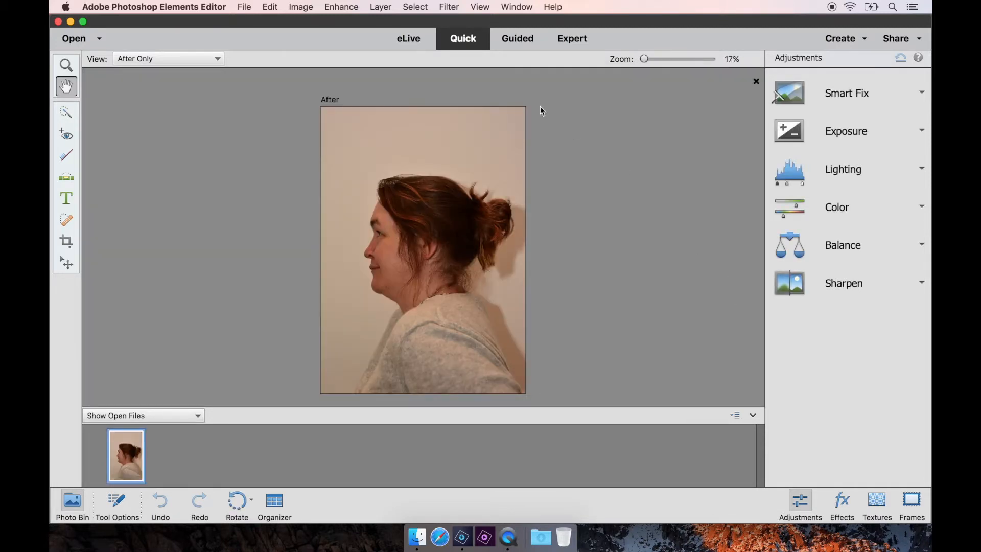
click(913, 135)
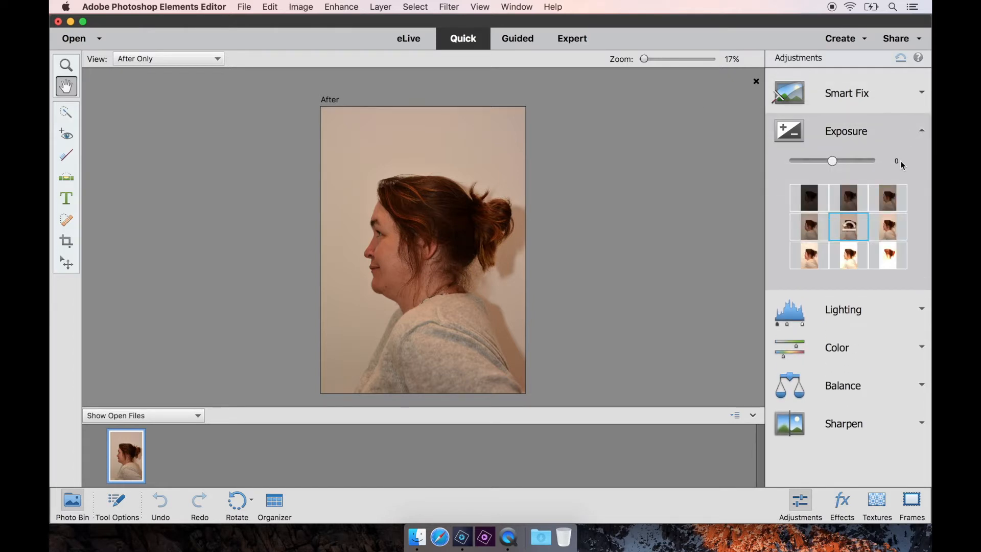
click(885, 231)
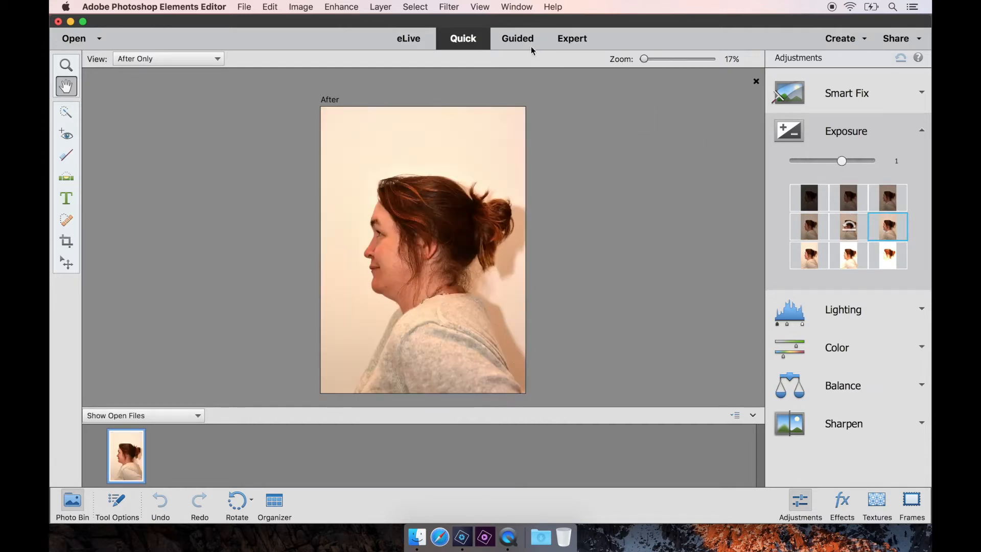
- Start the Replace Background guided edit and auto-select the woman's head with a rectangle around her head and neck
click(519, 41)
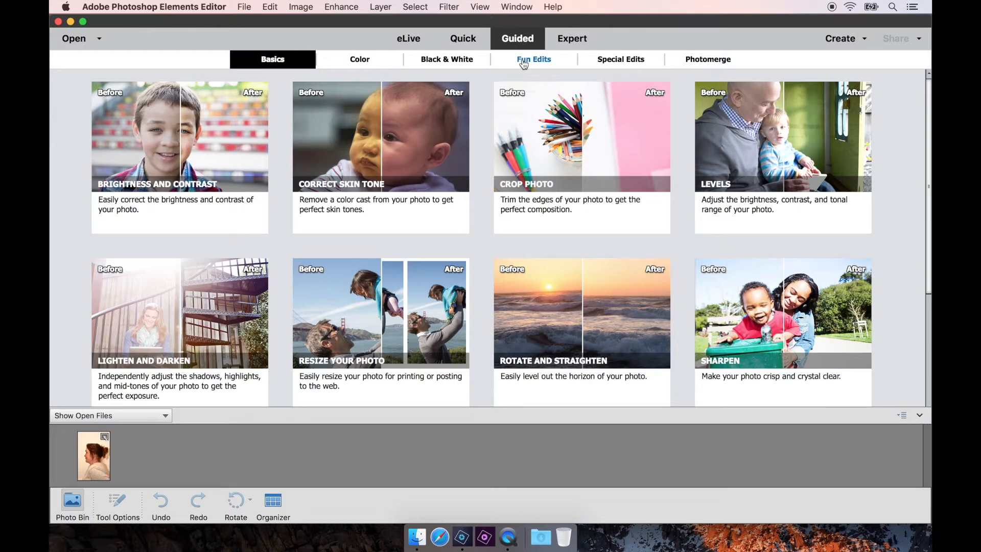
click(524, 64)
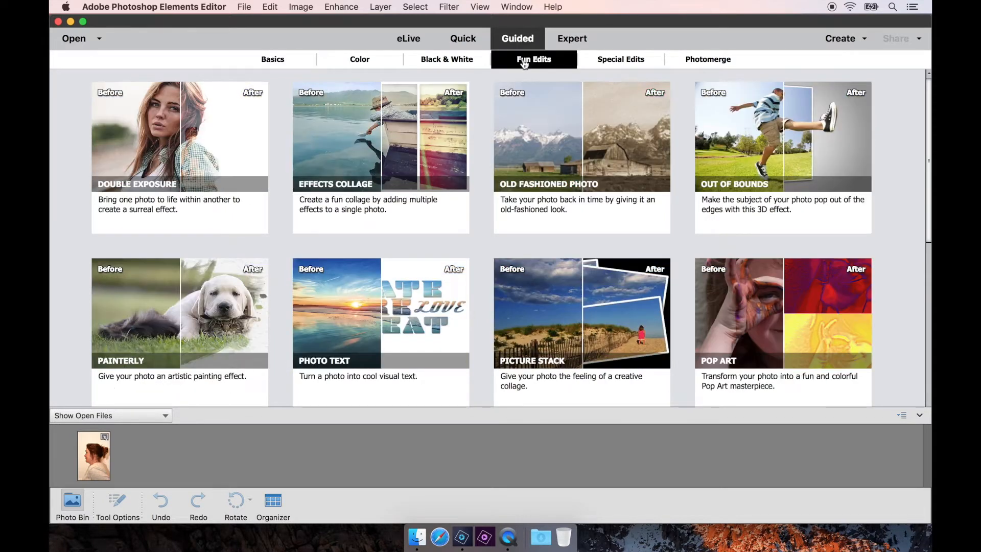
click(614, 67)
click(184, 146)
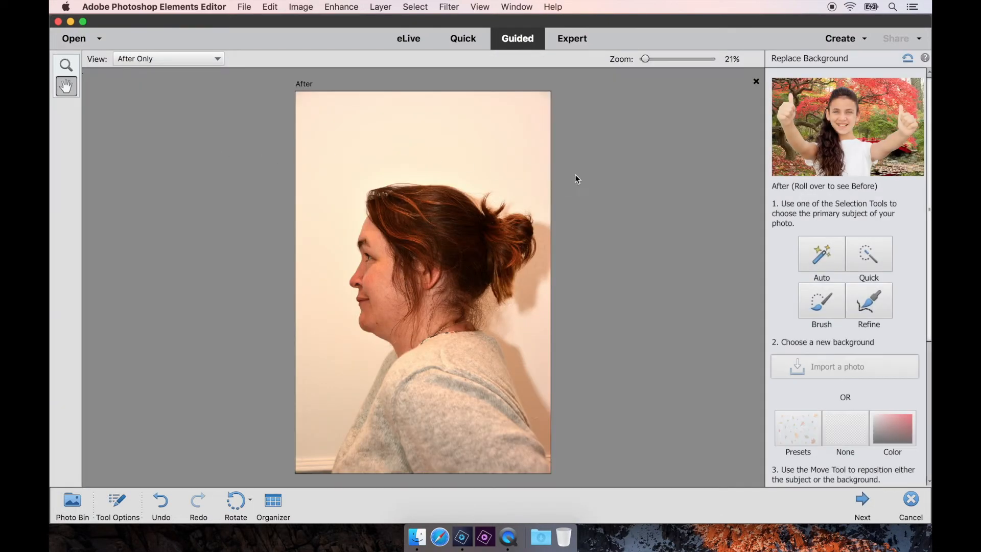
click(822, 254)
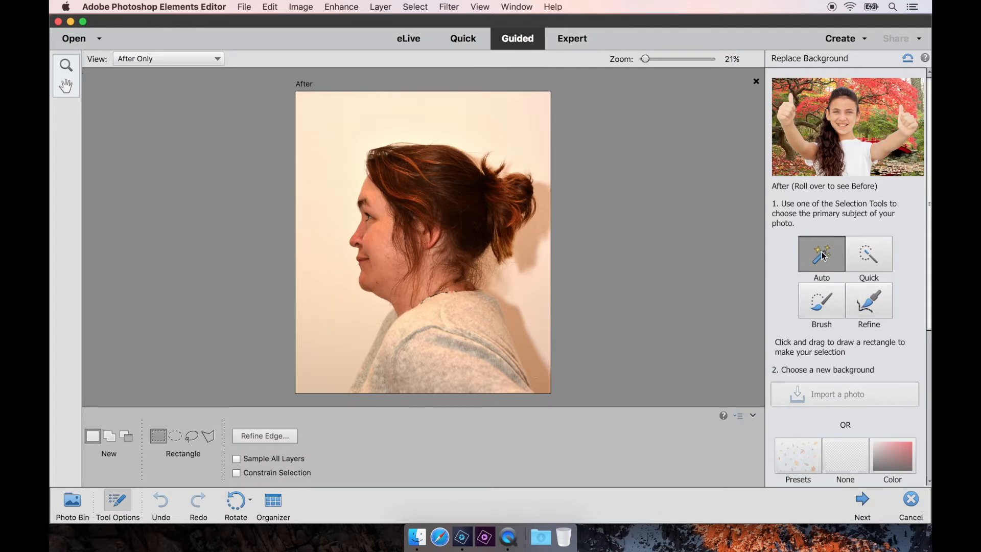
drag(331, 125, 545, 318)
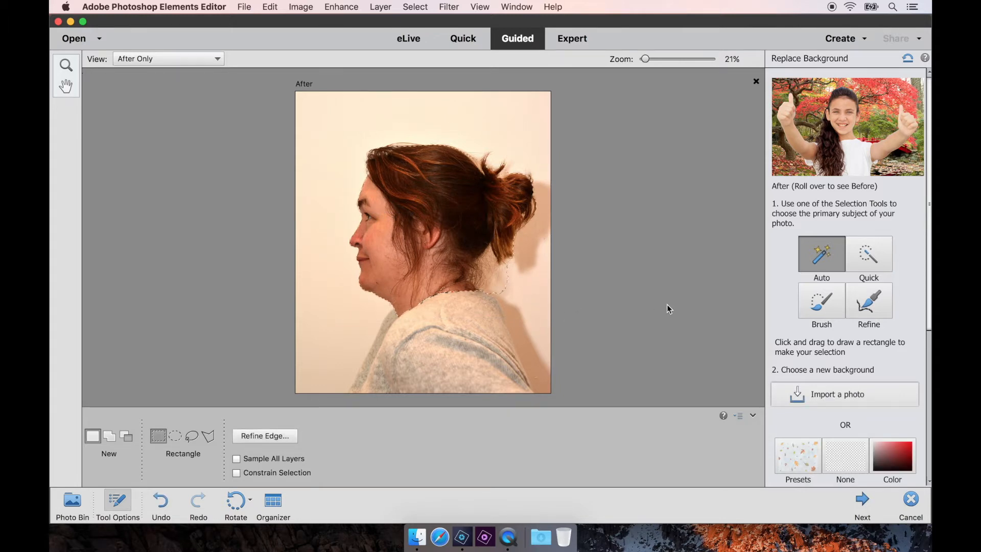
- Replace the background with solid white (ffffff) and move the cut-out head slightly to the left
drag(929, 205, 926, 326)
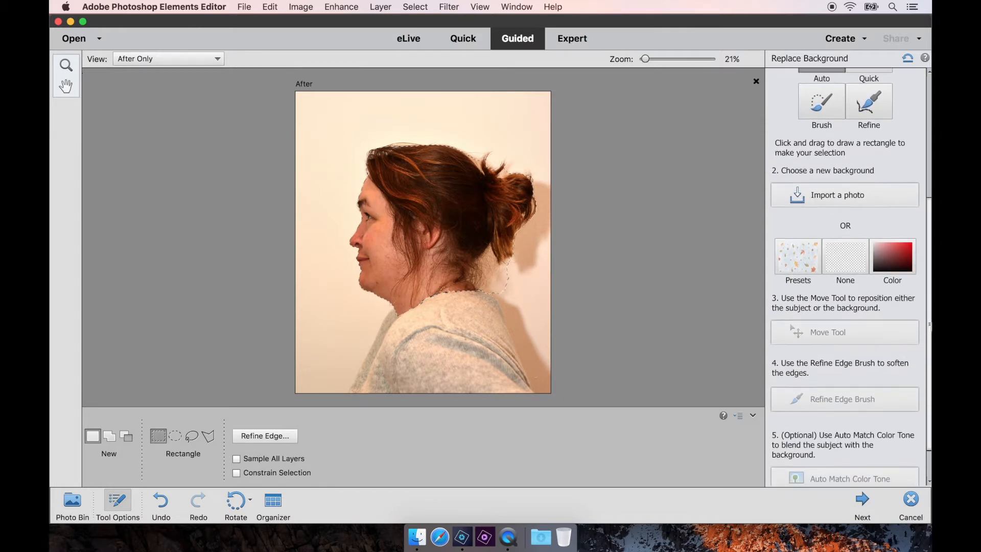
click(890, 258)
click(494, 267)
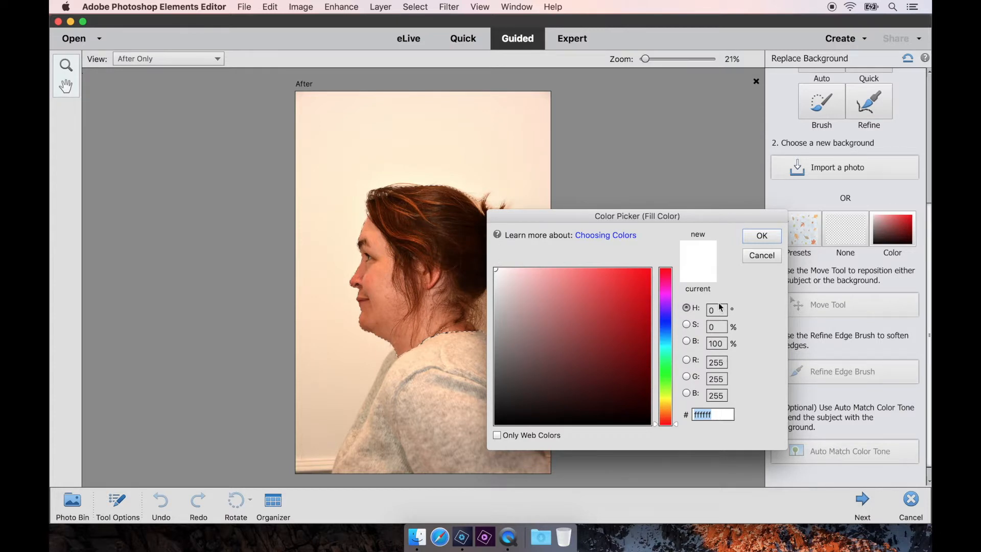
click(763, 235)
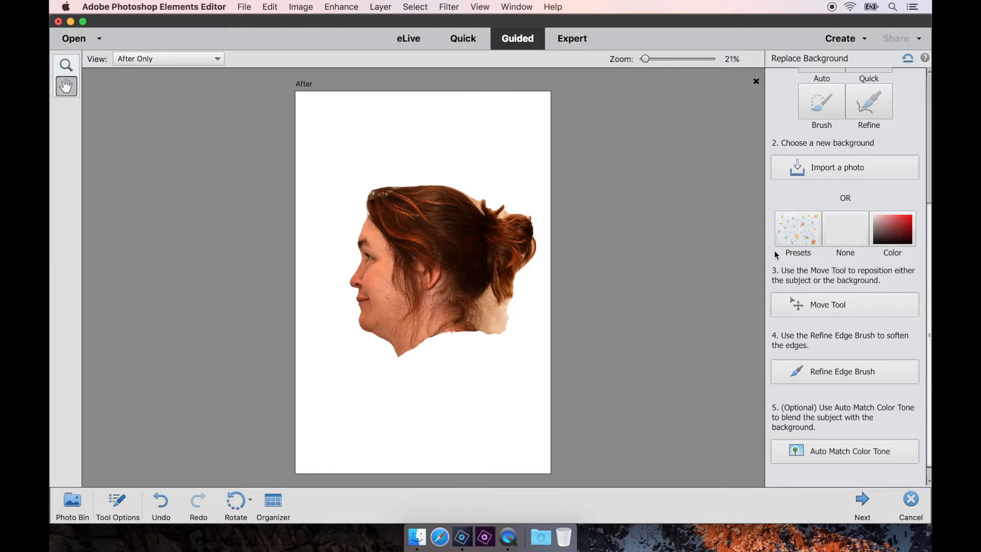
click(832, 309)
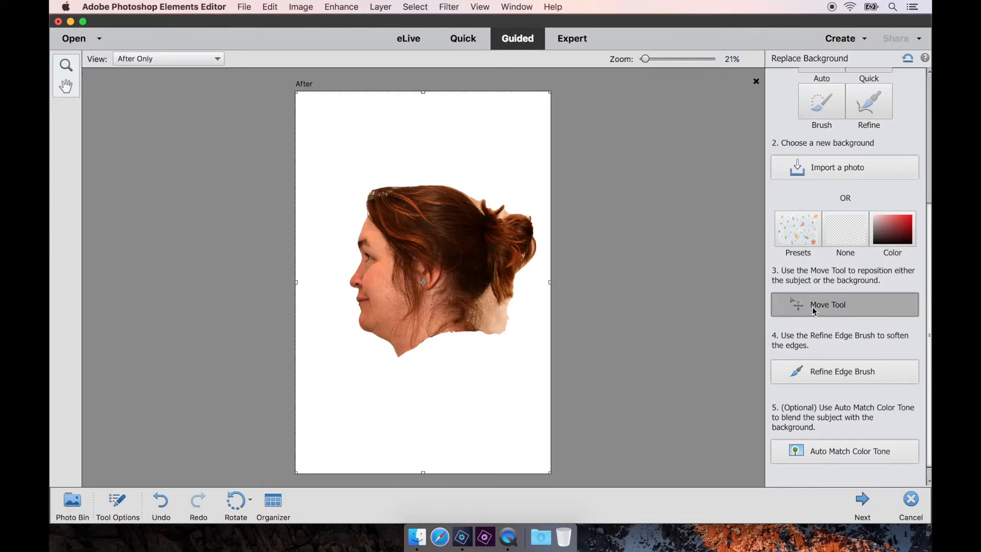
drag(461, 275, 449, 276)
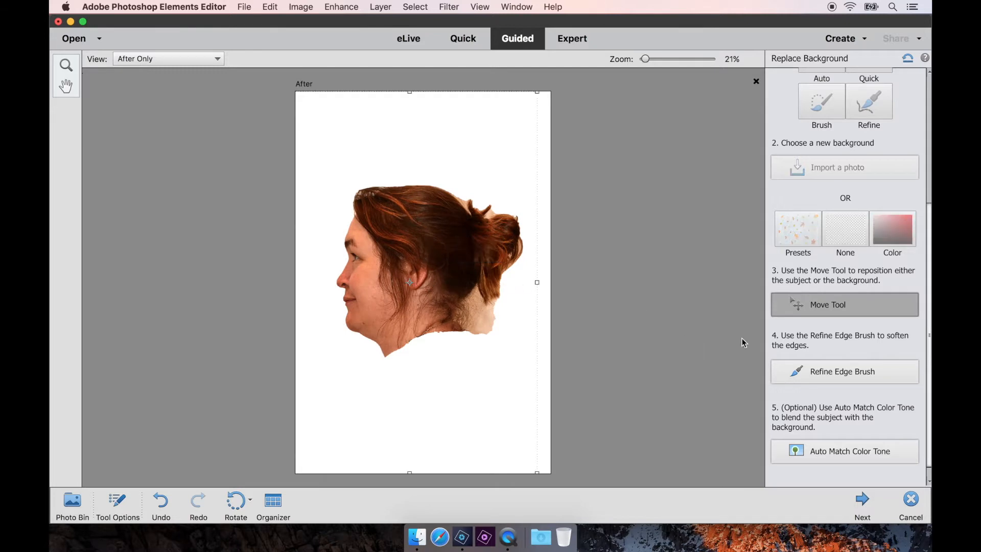
- Subtract the leftover background above the hair bun with an enlarged Refine Edge Brush
click(818, 370)
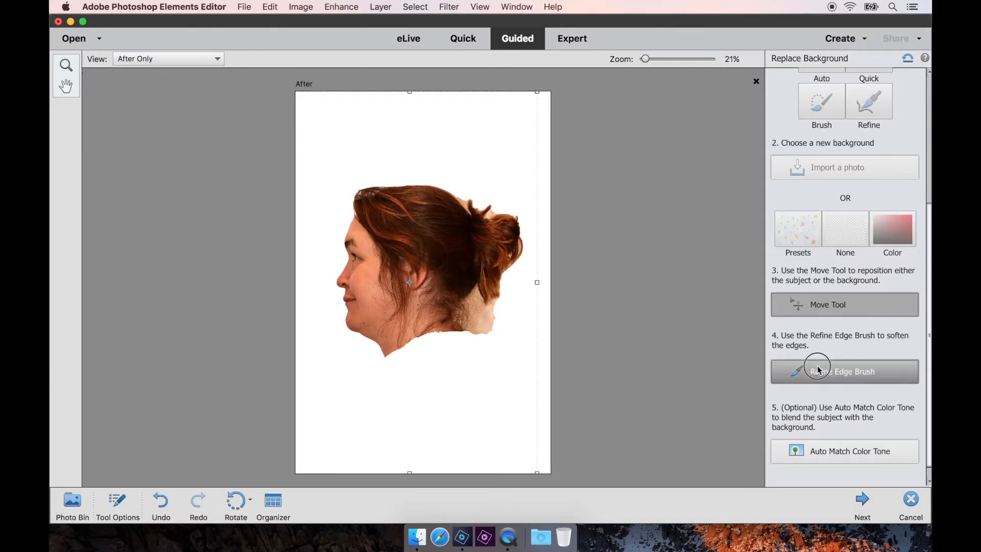
click(885, 400)
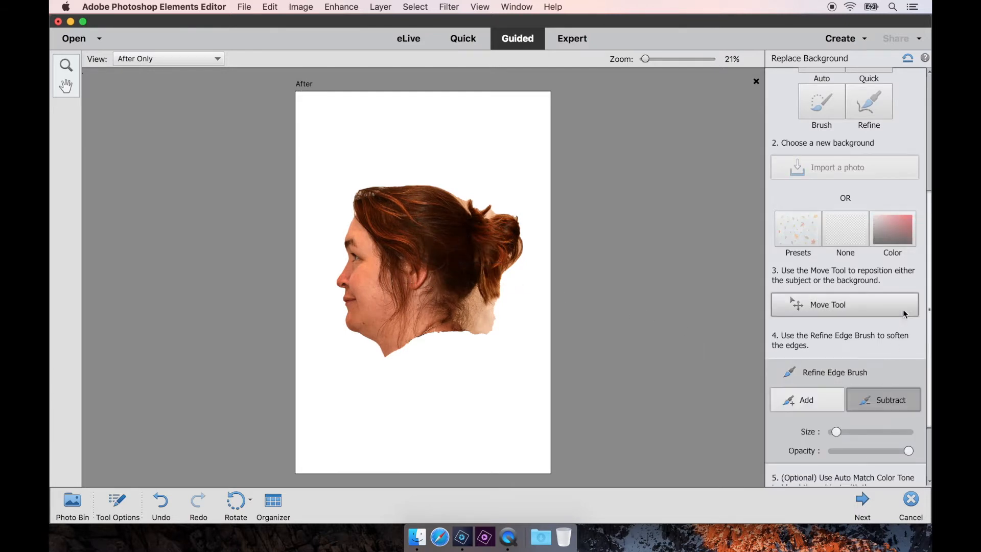
scroll(927, 284, down, 3)
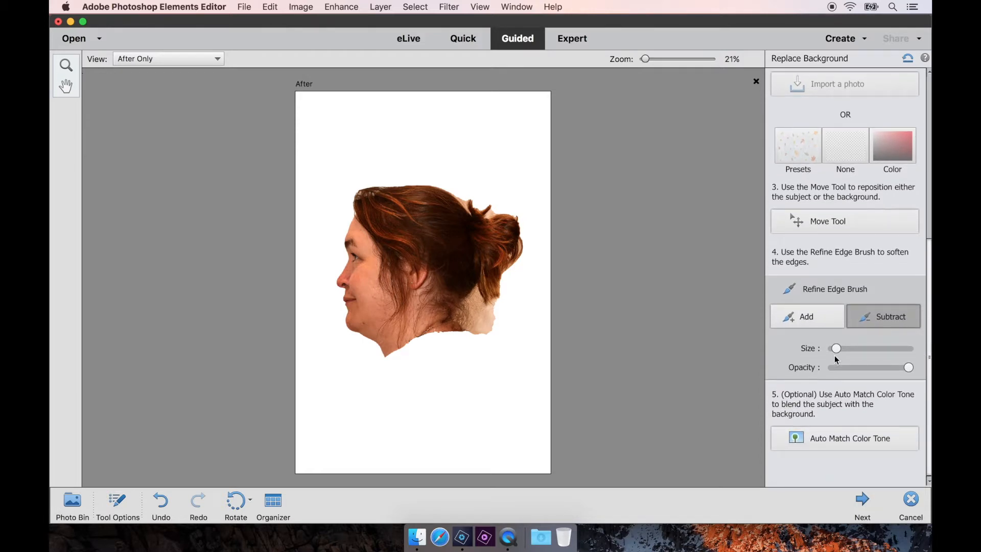
drag(871, 351, 878, 349)
mouse_move(453, 171)
mouse_down()
mouse_move(465, 169)
mouse_move(487, 198)
mouse_move(460, 177)
mouse_up()
- Adjust the Refine Edge Brush size and subtract the leftover background between the bun and the neck
drag(877, 348, 863, 348)
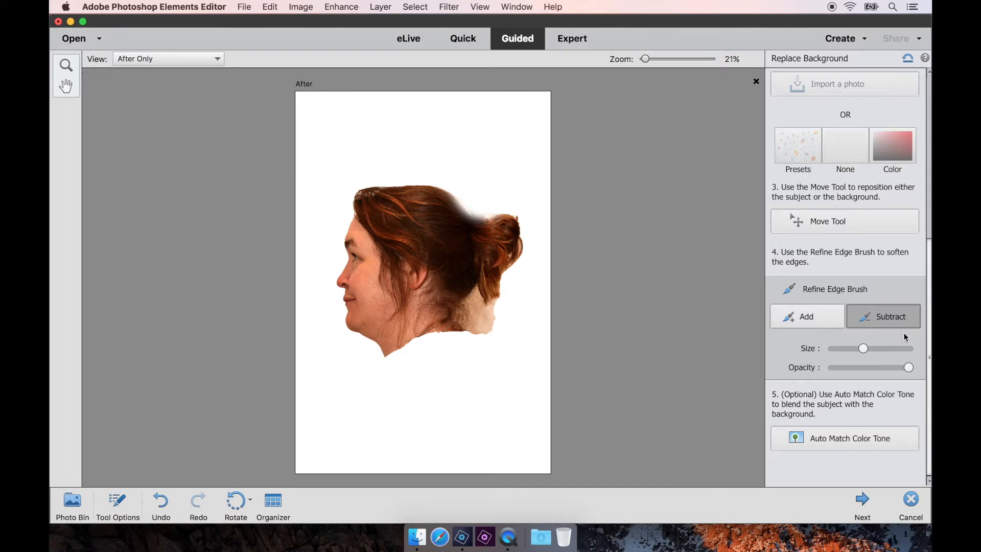
drag(864, 349, 868, 350)
mouse_move(499, 310)
mouse_down()
mouse_move(474, 296)
mouse_move(463, 312)
mouse_move(476, 334)
mouse_move(472, 308)
mouse_move(489, 327)
mouse_up()
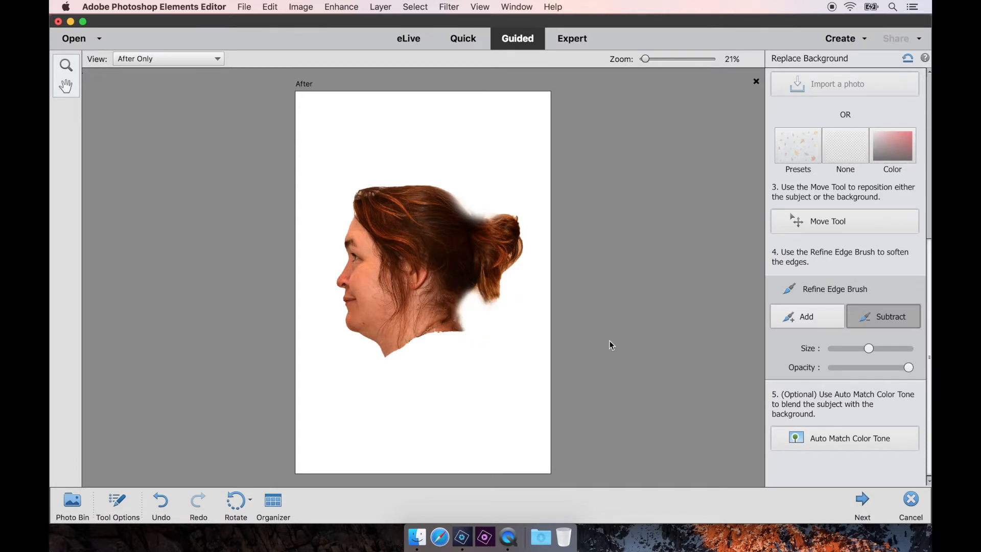
- Soften the neck and hair edges with a smaller Refine Edge Brush and finish the background replacement
drag(869, 351, 860, 351)
drag(416, 340, 380, 359)
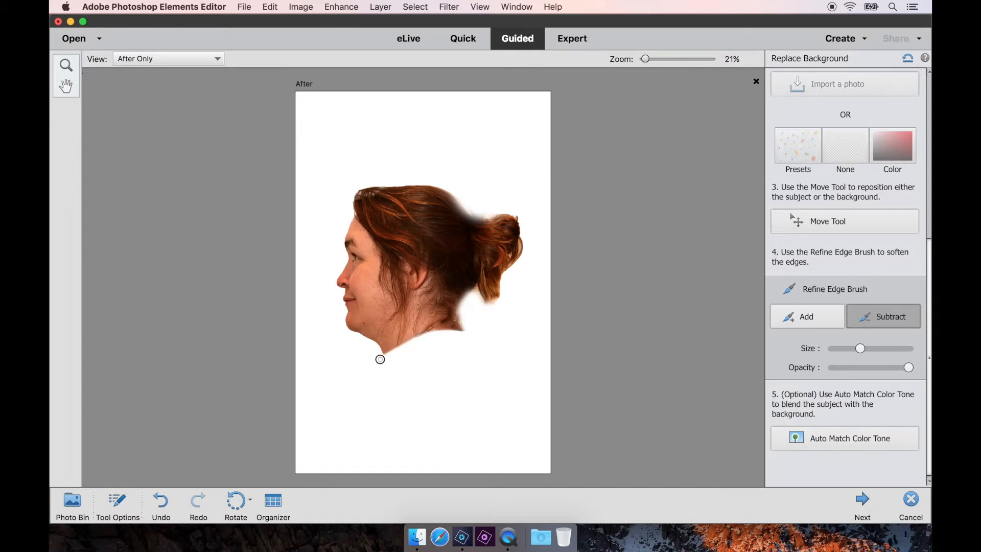
mouse_move(453, 190)
mouse_down()
mouse_move(477, 216)
mouse_move(515, 217)
mouse_up()
mouse_move(479, 292)
mouse_down()
mouse_move(499, 298)
mouse_move(489, 305)
mouse_move(476, 295)
mouse_up()
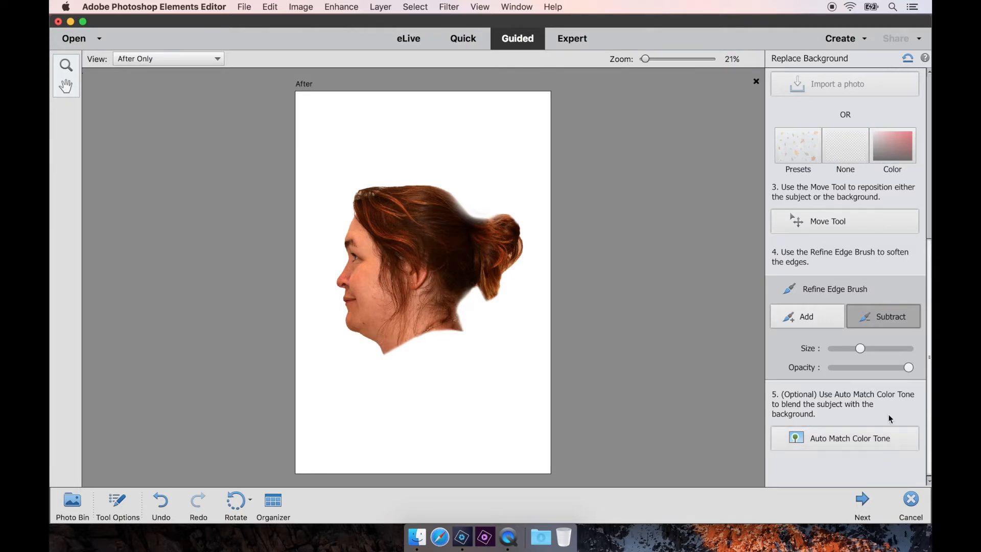
click(864, 501)
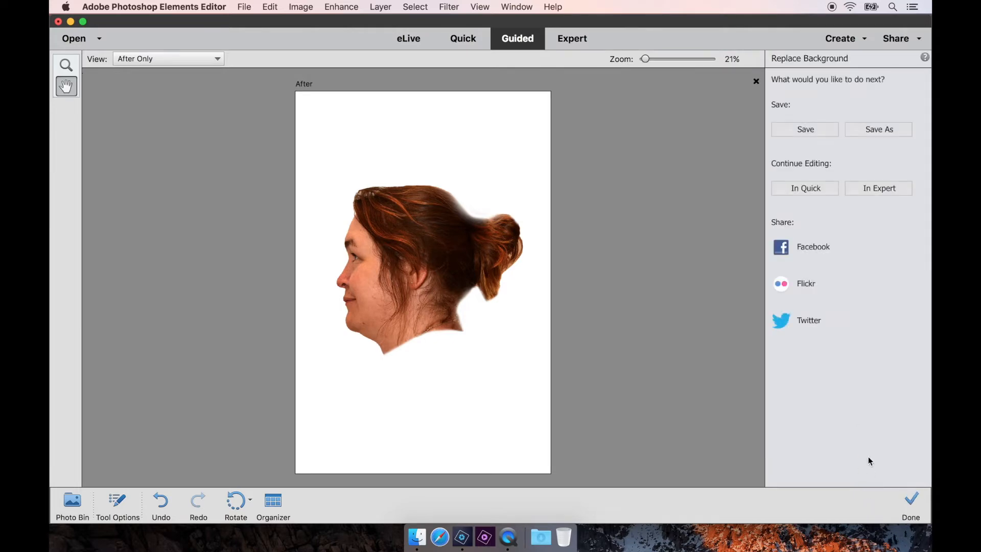
click(911, 503)
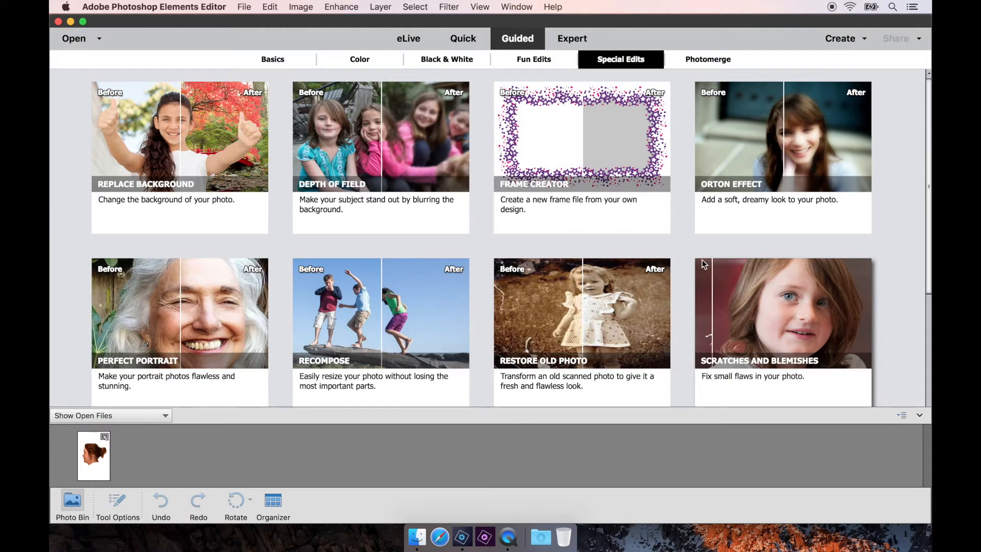
- Start Replace Background again and select the white area around the head with the Quick selection tool
click(175, 134)
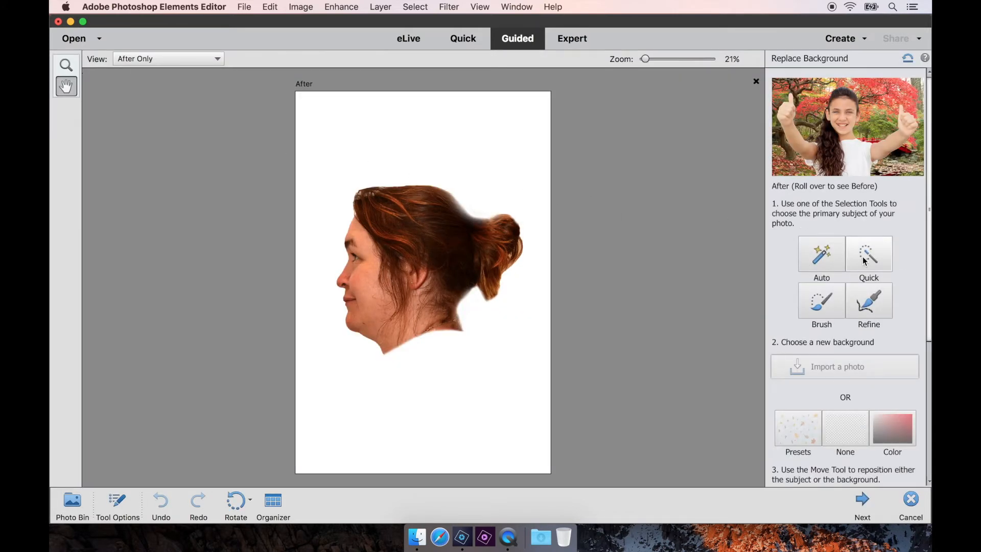
click(863, 257)
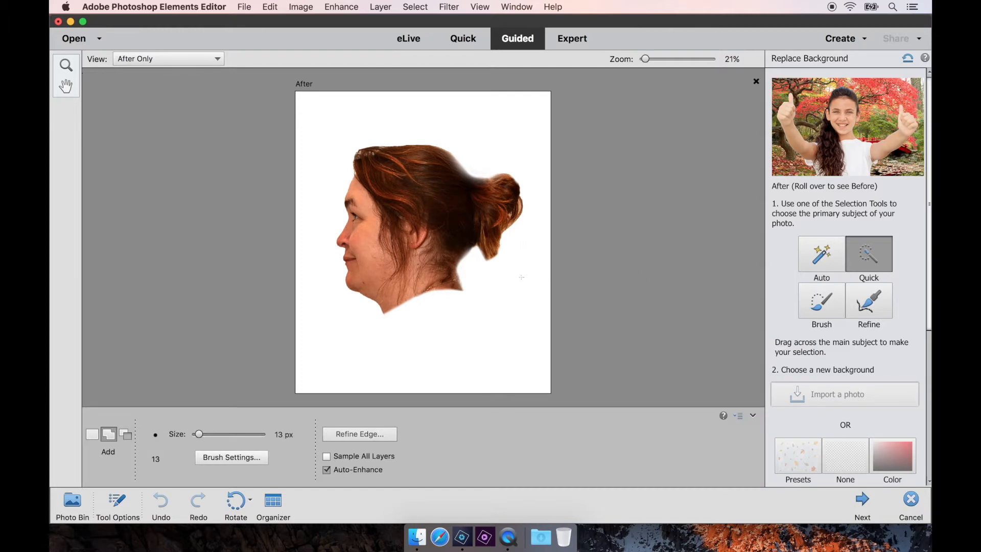
mouse_move(509, 282)
mouse_down()
mouse_move(535, 213)
mouse_move(528, 160)
mouse_move(456, 120)
mouse_move(384, 117)
mouse_move(342, 134)
mouse_move(311, 243)
mouse_up()
mouse_move(329, 335)
mouse_down()
mouse_move(397, 344)
mouse_move(448, 334)
mouse_up()
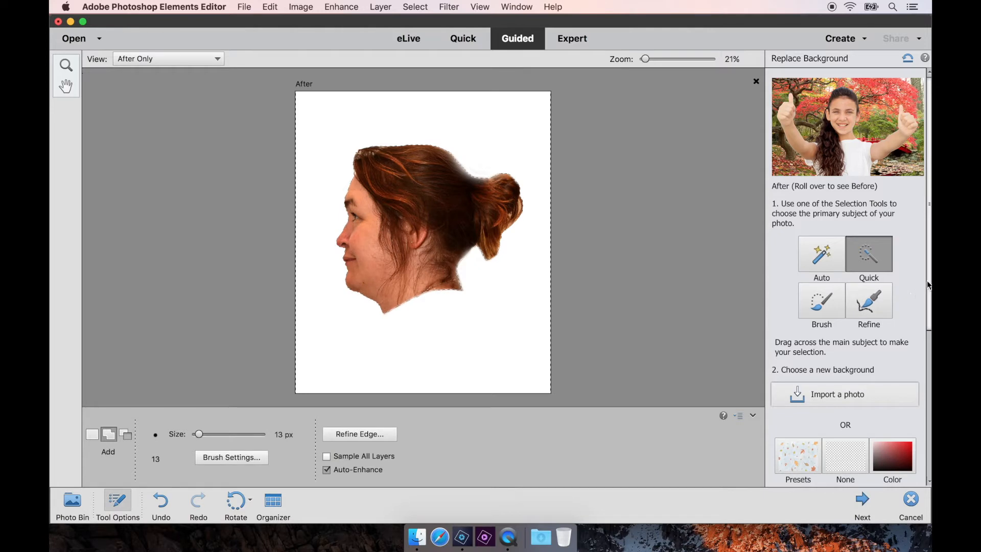
- Choose black (000000) as the new background color to turn the head into a silhouette
drag(929, 282, 927, 422)
click(890, 229)
drag(567, 291, 488, 432)
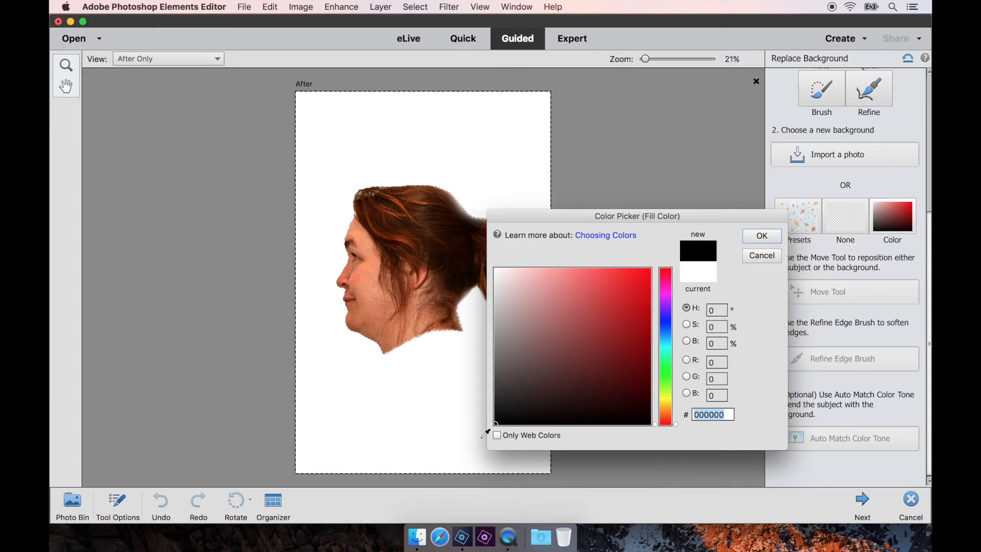
click(760, 235)
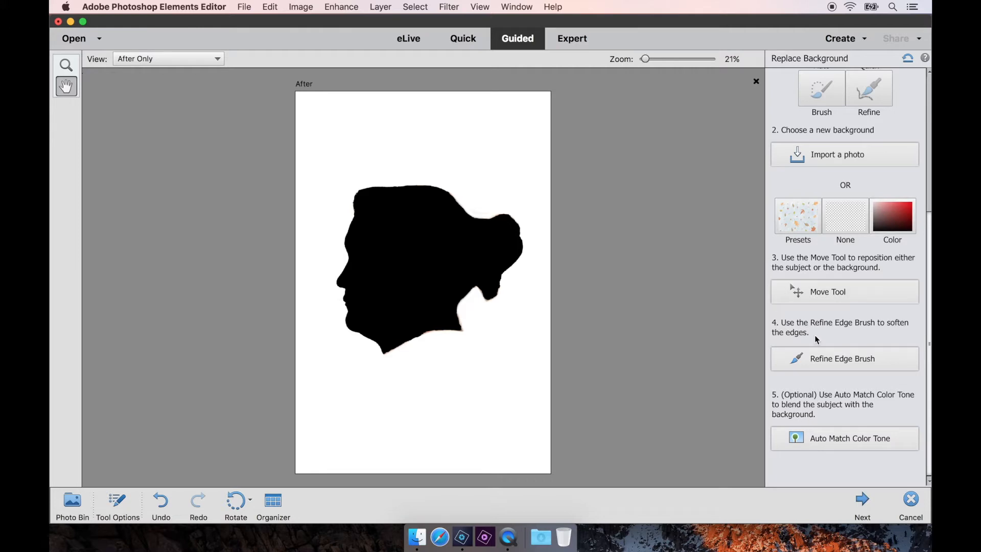
- Clean up the silhouette's fringe with the Refine Edge Brush and finish this background replacement
click(828, 358)
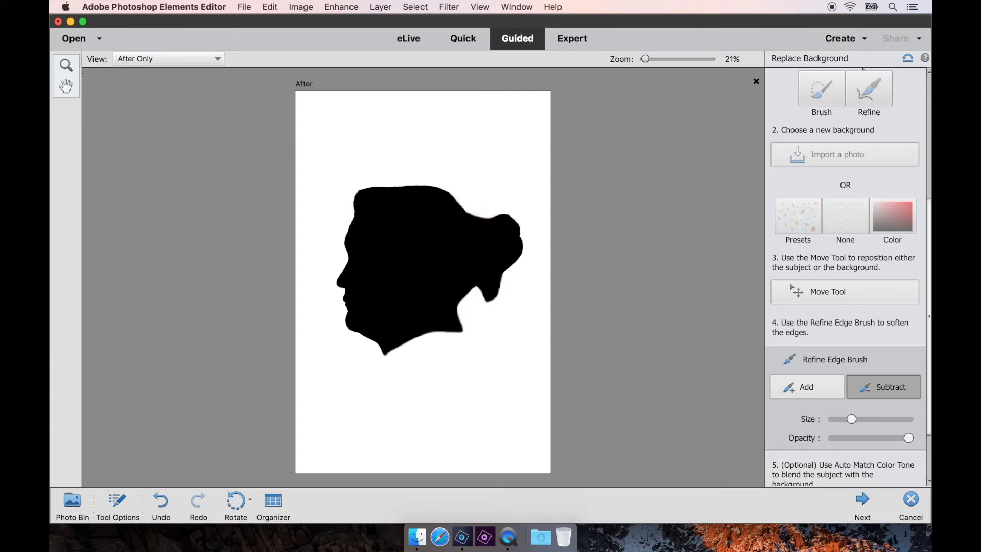
key(super+z)
key(super+y)
click(863, 500)
- Start the Crop Photo guided edit and set the crop size to 8 x 10 in
click(557, 137)
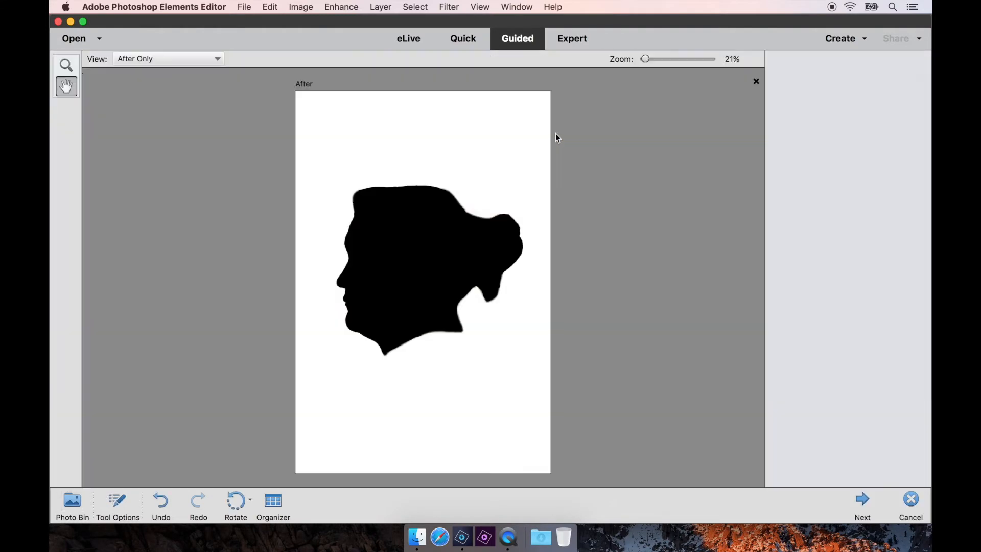
click(859, 156)
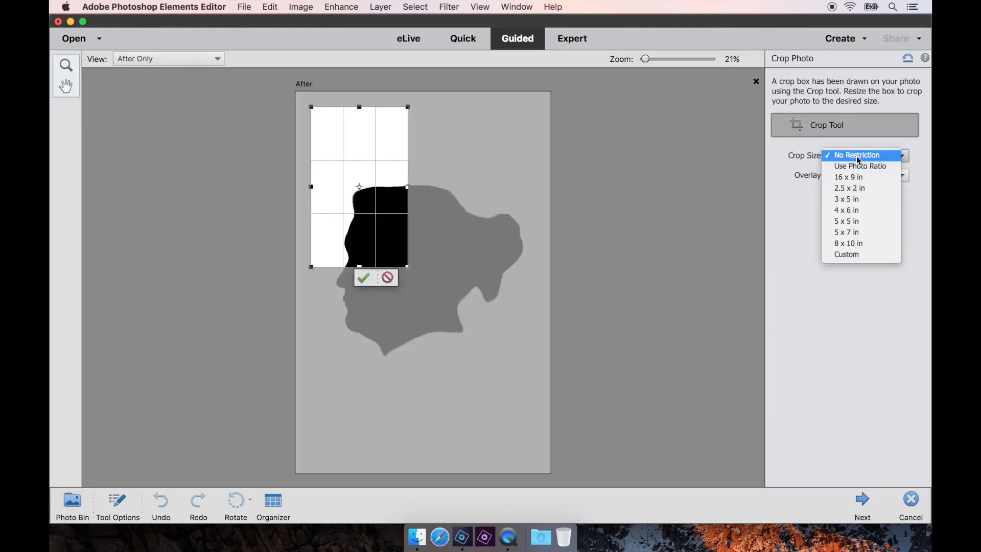
click(864, 244)
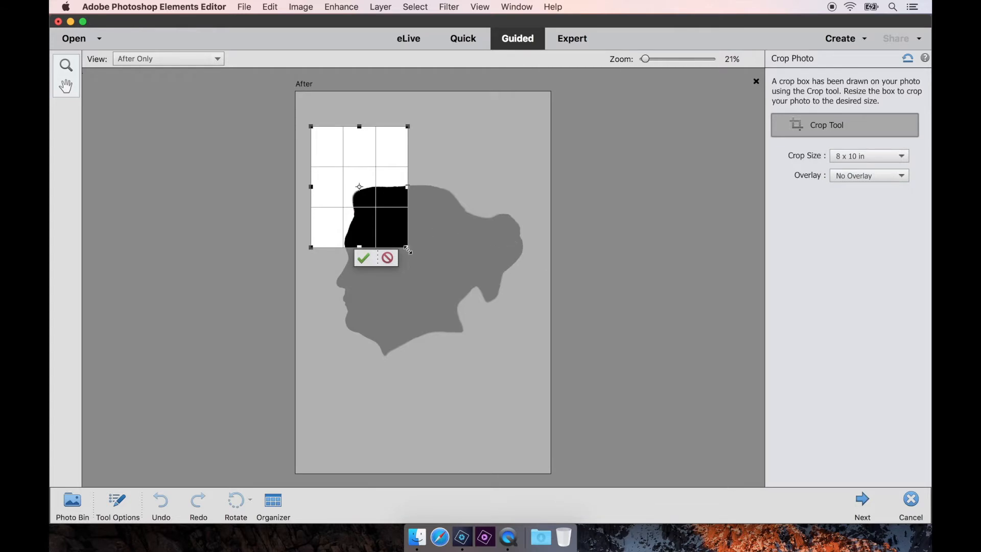
- Enlarge and position the crop box around the whole silhouette, apply the crop and finish the guided edit
drag(406, 249, 540, 430)
mouse_move(493, 381)
mouse_down()
mouse_move(486, 376)
mouse_move(499, 374)
mouse_up()
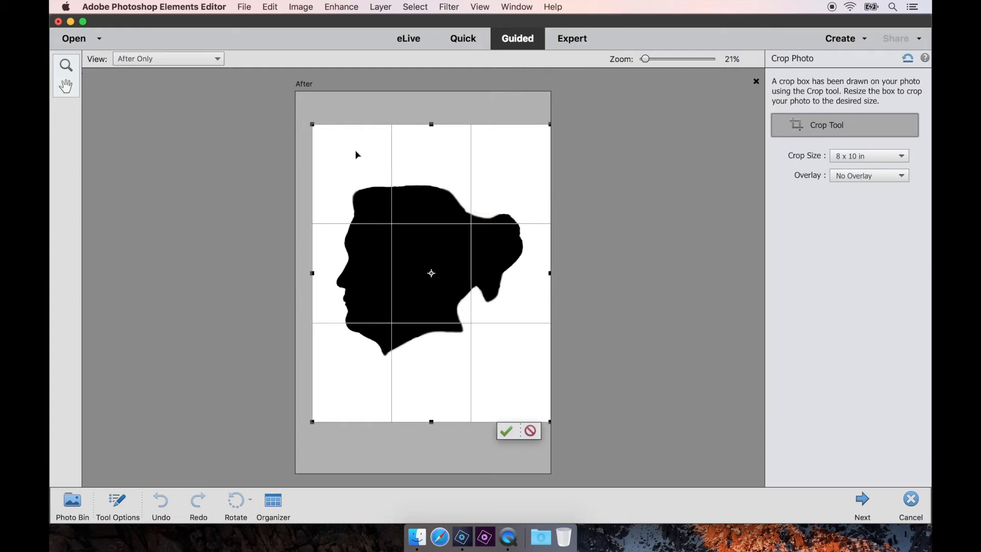
drag(309, 122, 306, 119)
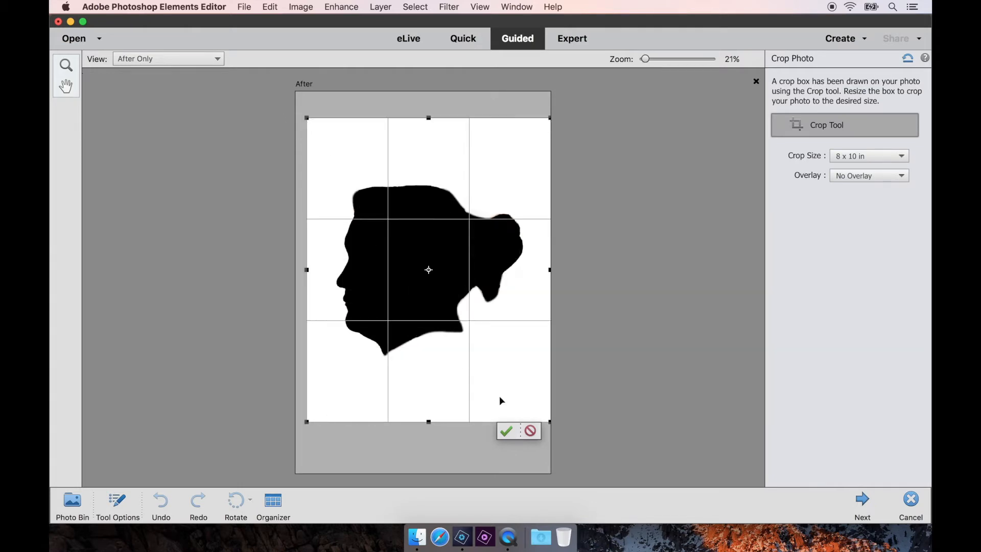
click(509, 430)
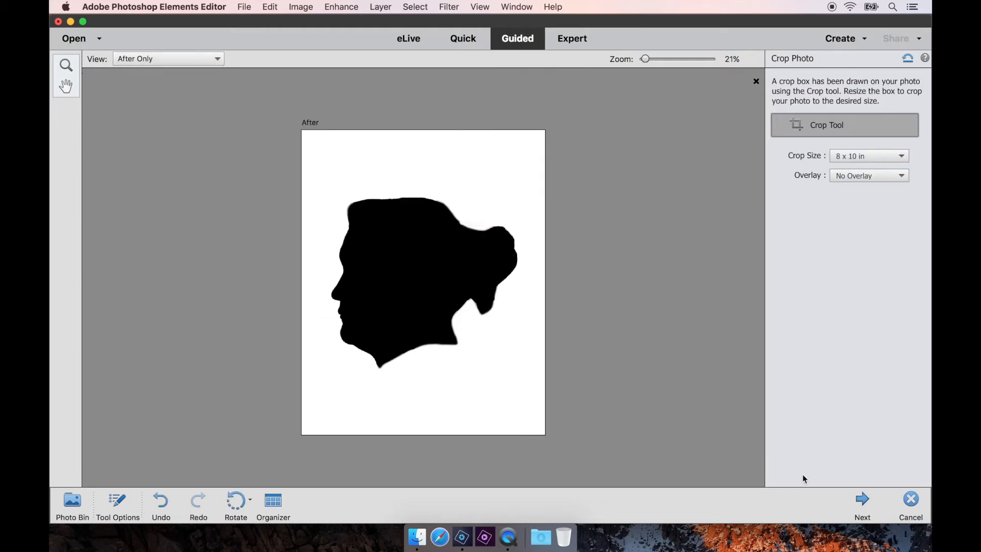
click(864, 501)
click(913, 500)
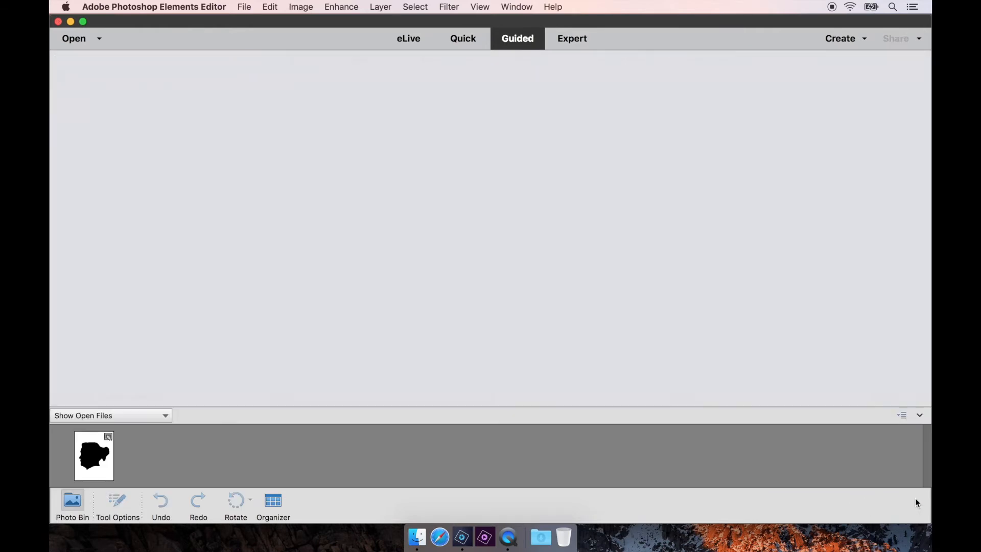
- Open the portrait photo DSC_3131.JPG from the side views folder inside Adobe Video 1
click(102, 447)
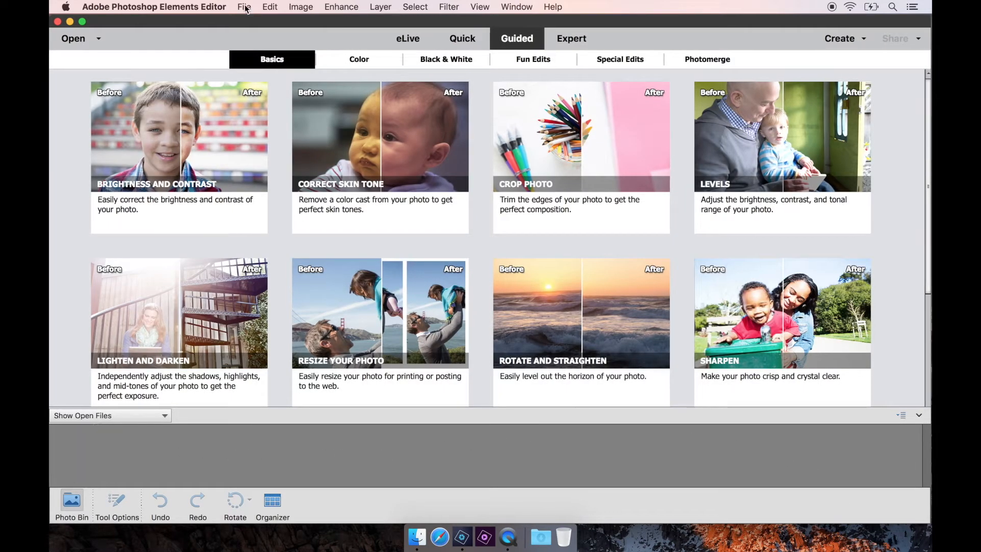
click(245, 7)
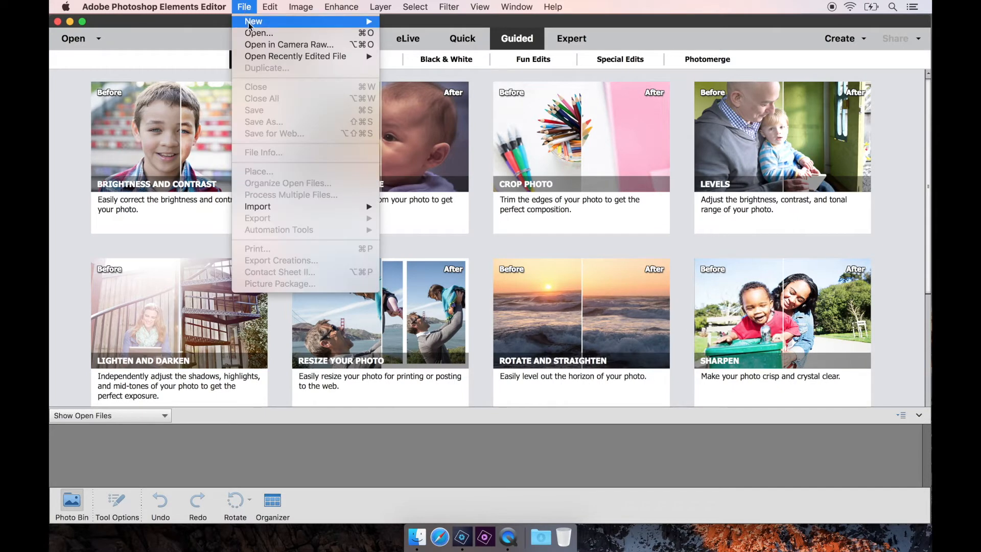
click(250, 32)
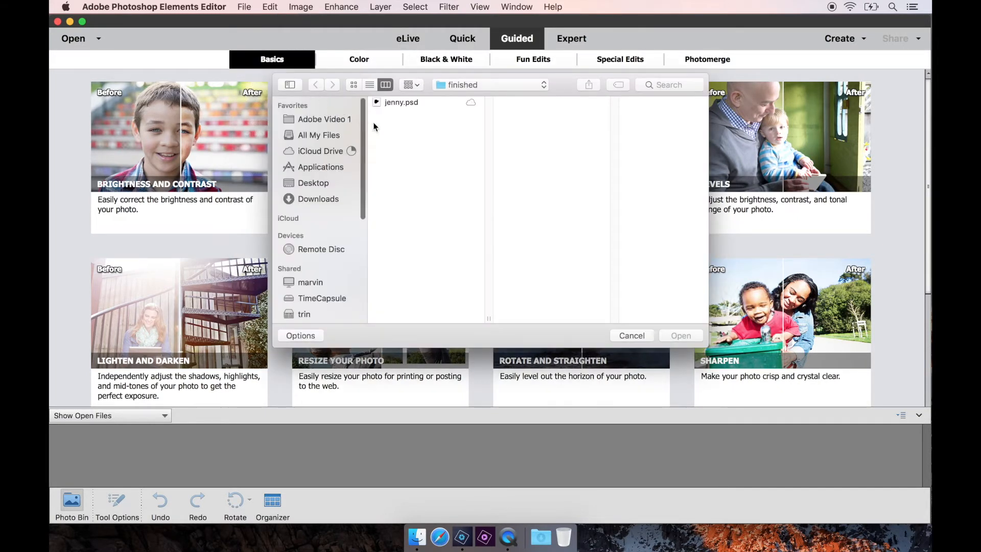
click(462, 87)
click(464, 99)
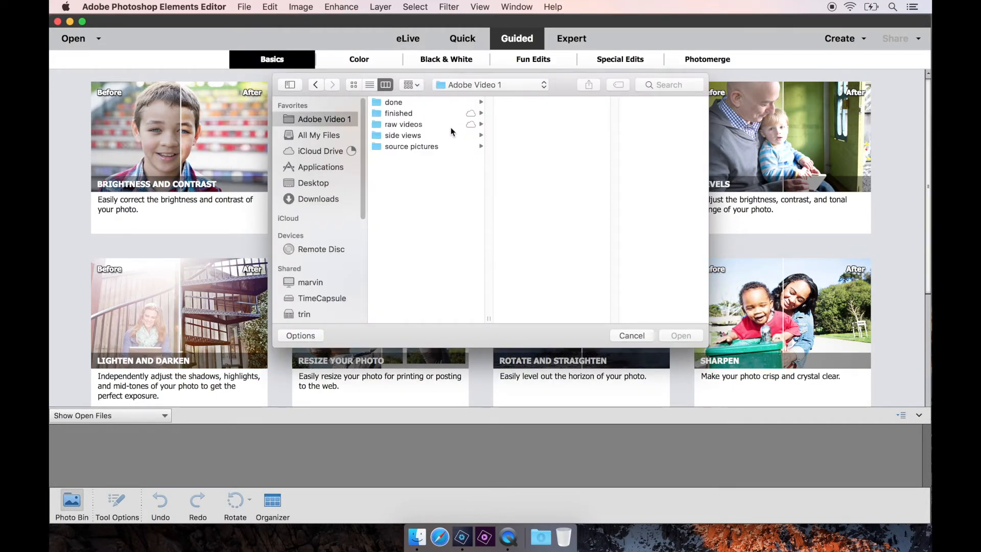
click(415, 136)
click(523, 113)
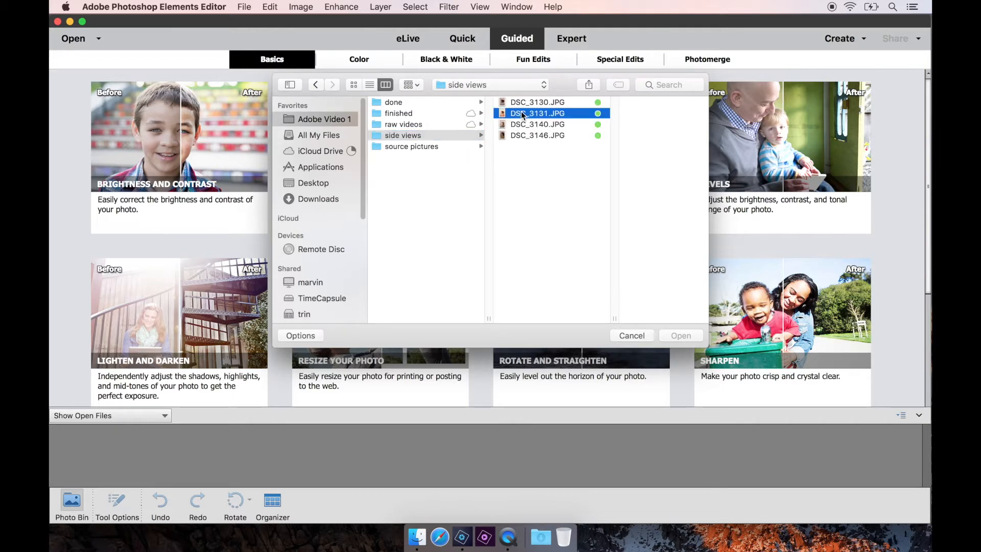
double_click(524, 114)
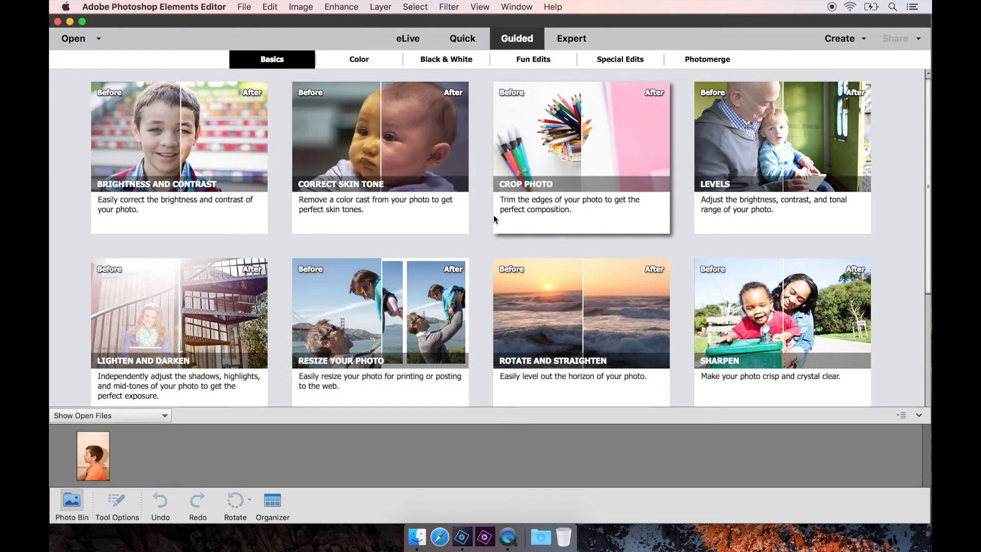
- Start the Replace Background guided edit and select the boy's head and neck with the Auto selection tool
click(616, 61)
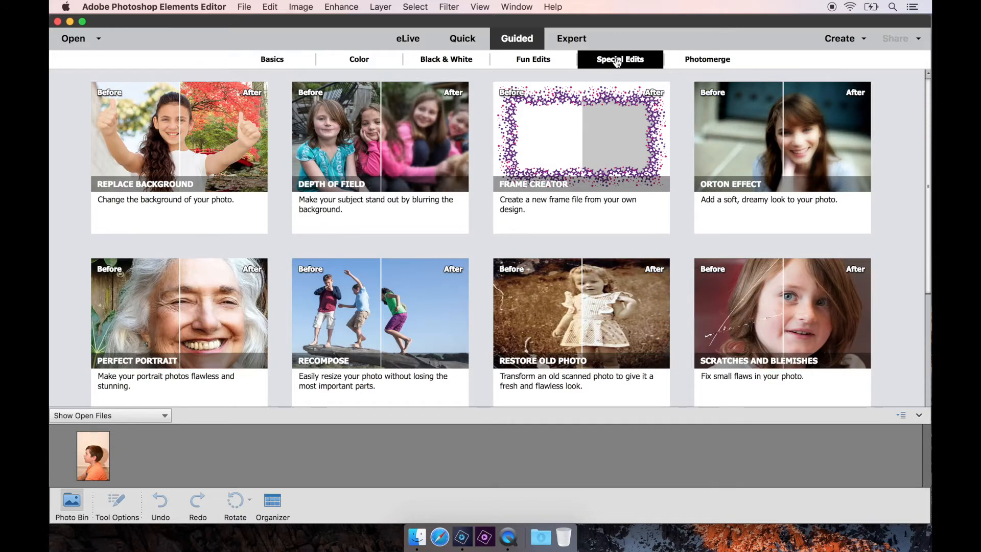
click(183, 159)
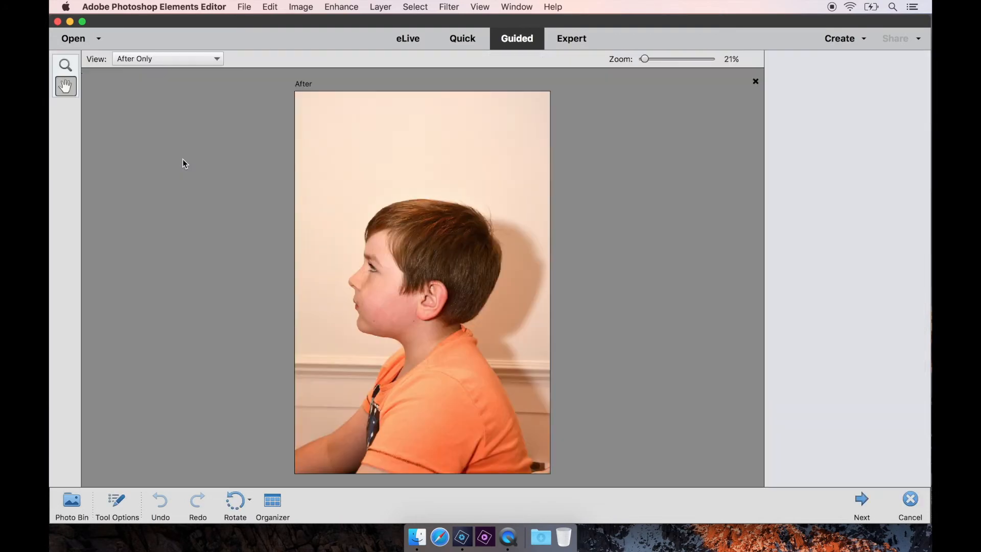
click(821, 256)
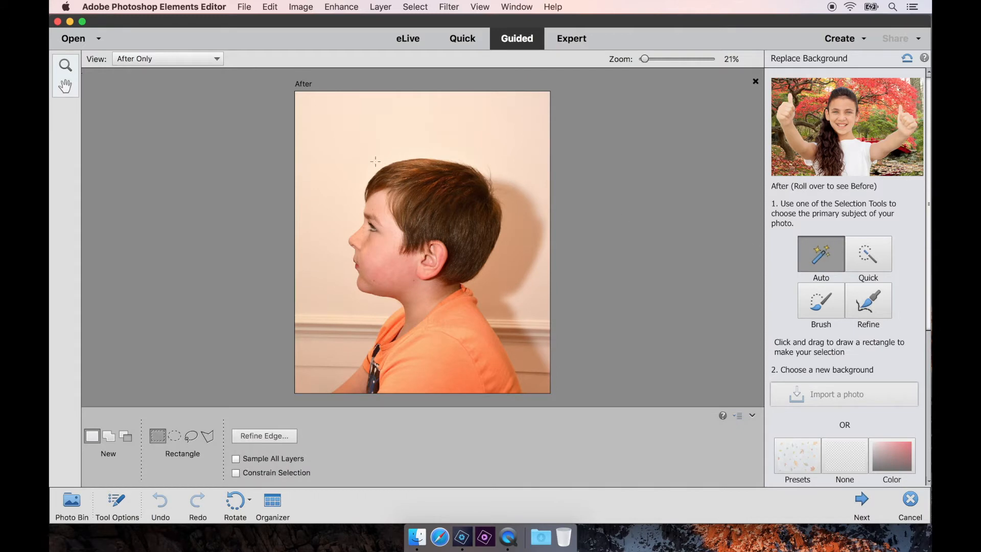
drag(343, 154, 513, 307)
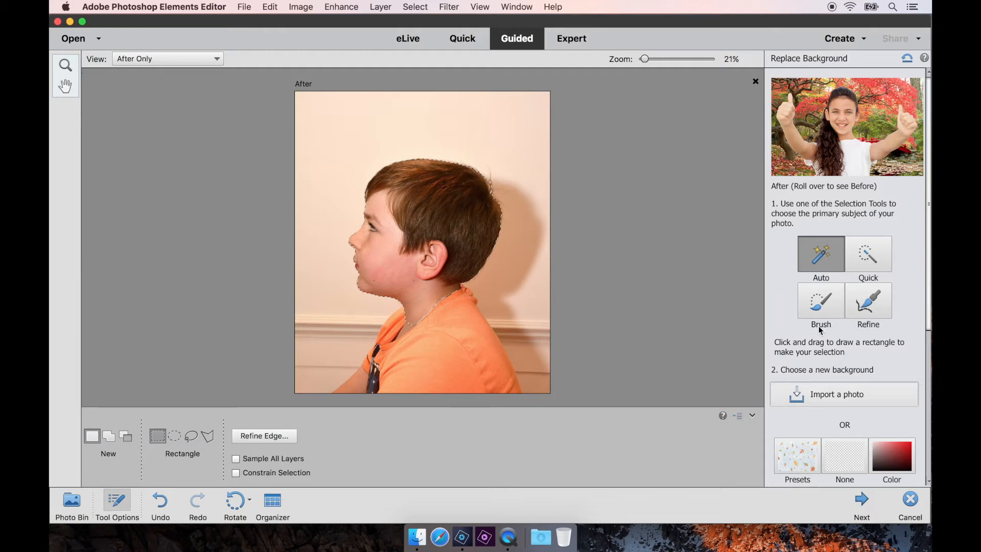
- Replace the background around the boy's head with white (ffffff) and finish the guided edit
scroll(917, 256, down, 5)
drag(930, 377, 931, 379)
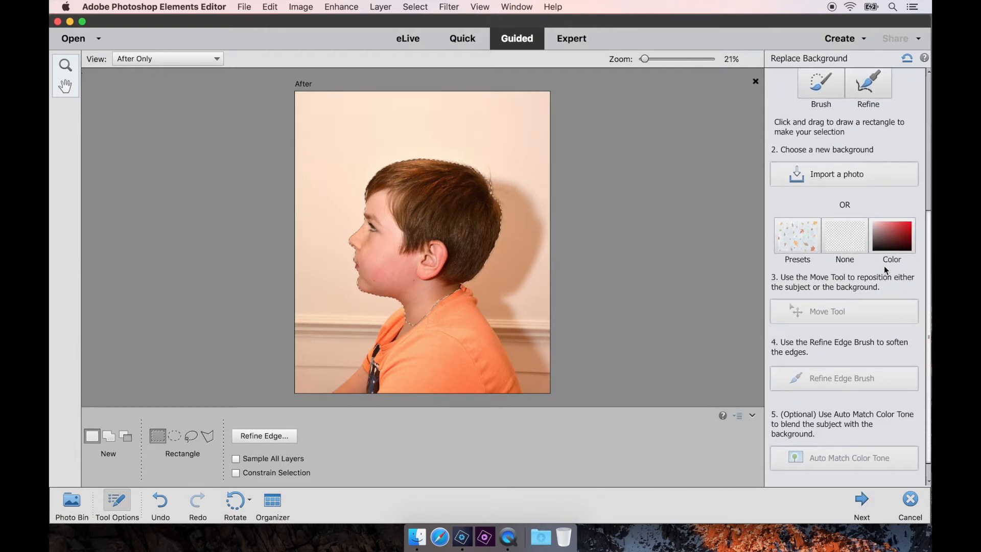
click(887, 234)
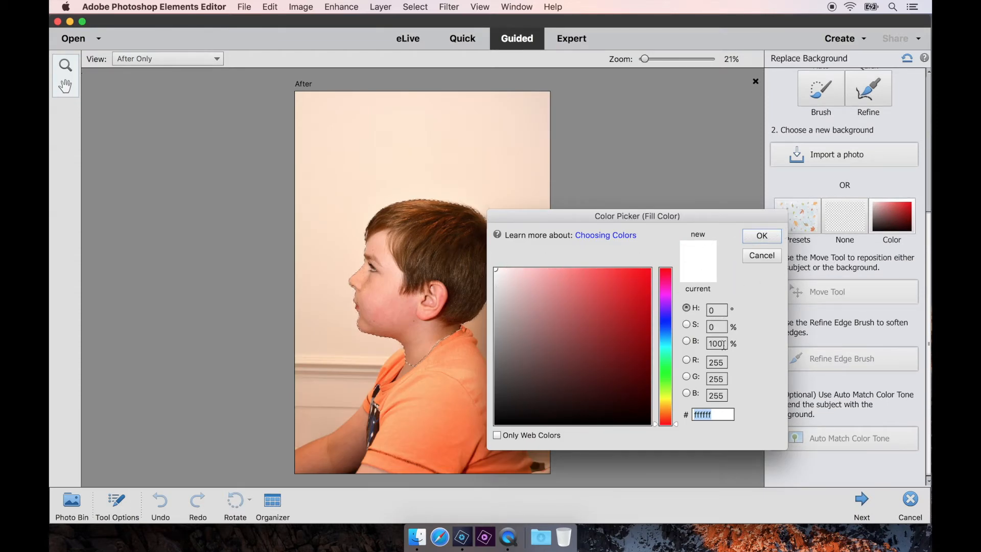
click(761, 235)
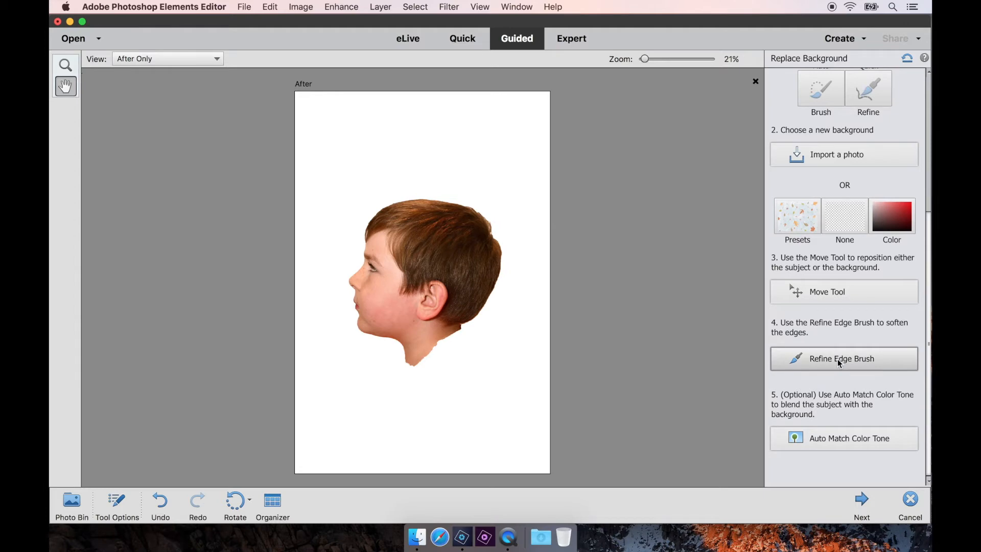
click(863, 501)
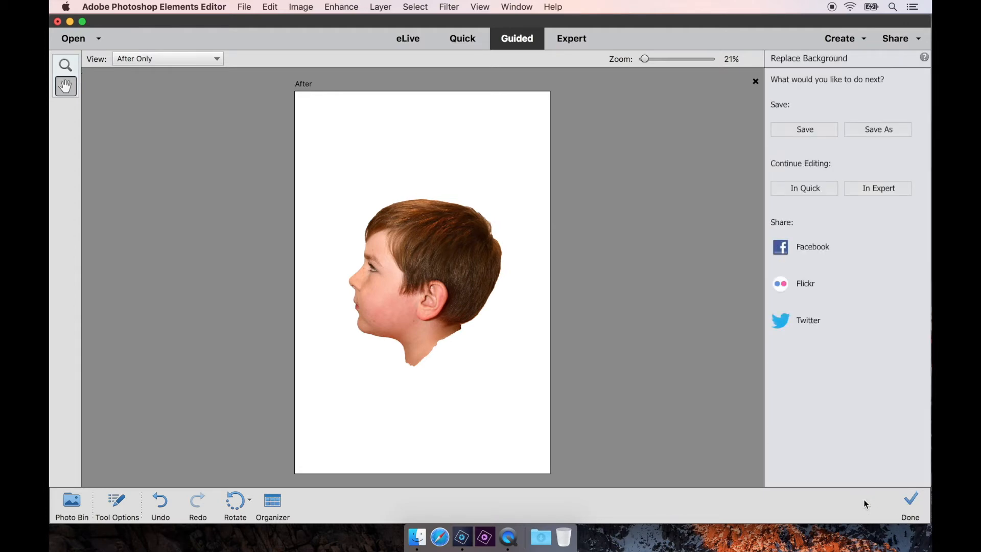
click(911, 500)
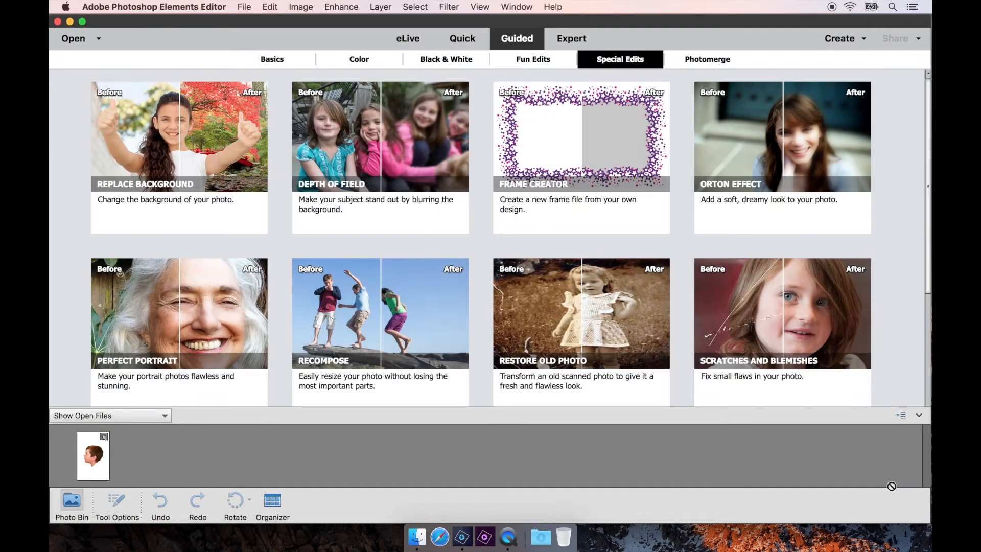
- Start Replace Background again and select the white area around the head with the Quick selection tool
click(173, 142)
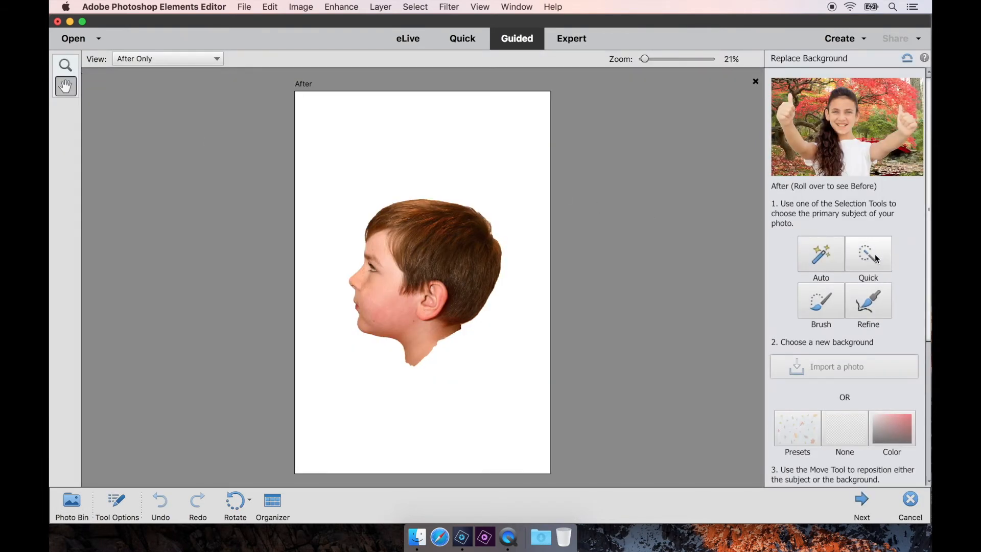
click(874, 258)
mouse_move(479, 315)
mouse_down()
mouse_move(526, 178)
mouse_move(469, 132)
mouse_move(379, 135)
mouse_move(334, 175)
mouse_move(324, 244)
mouse_move(344, 332)
mouse_up()
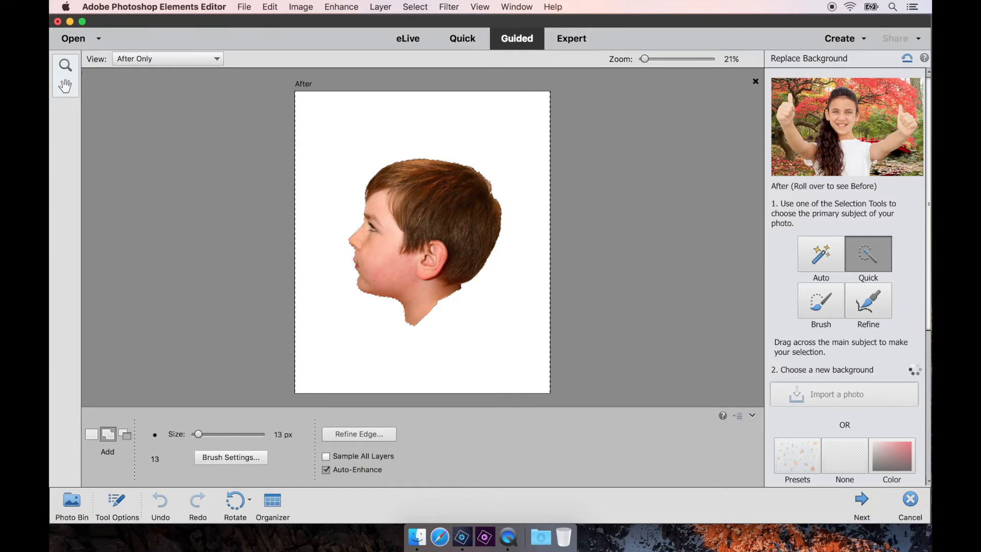
- Set the new background color to black (000000) to turn the boy's head into a silhouette
scroll(915, 371, down, 2)
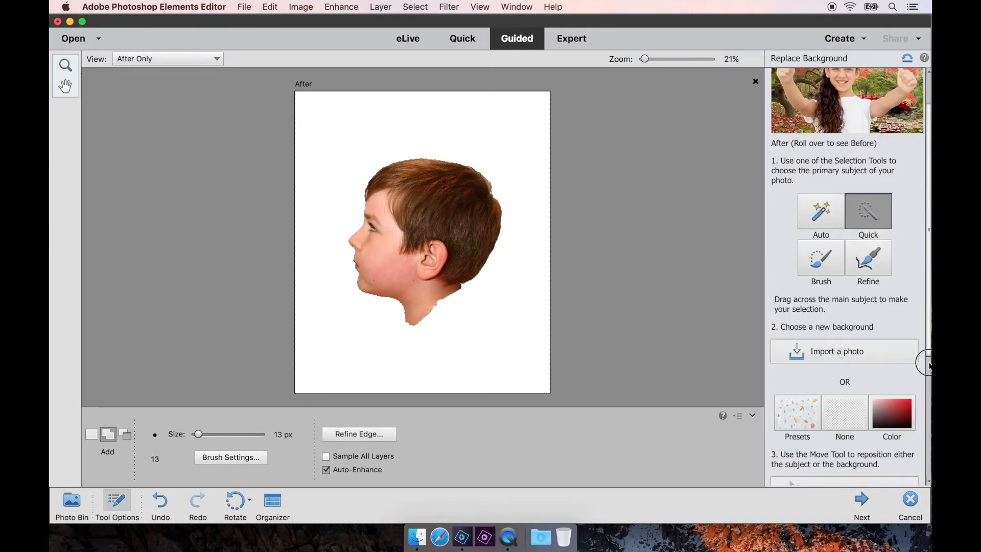
scroll(925, 340, down, 8)
click(890, 214)
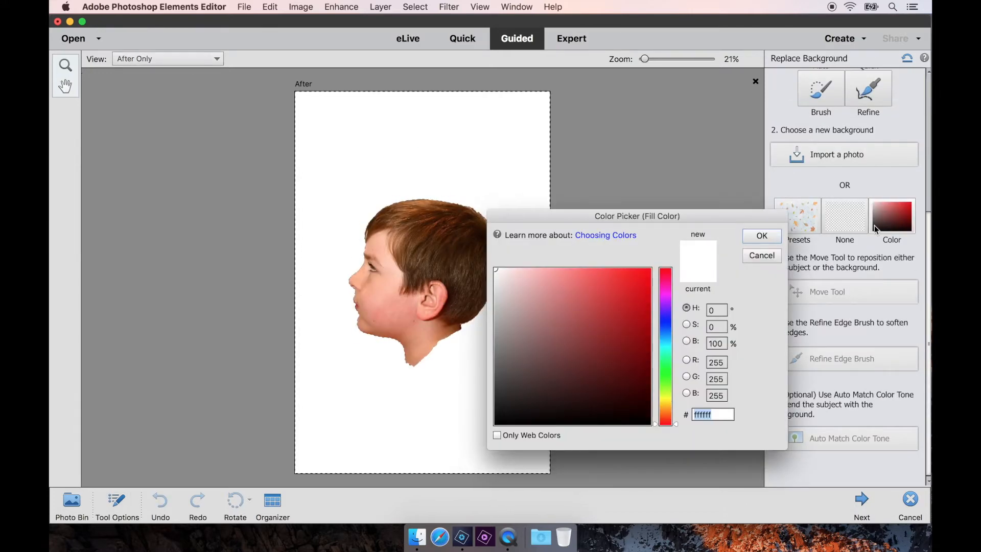
drag(631, 324, 476, 431)
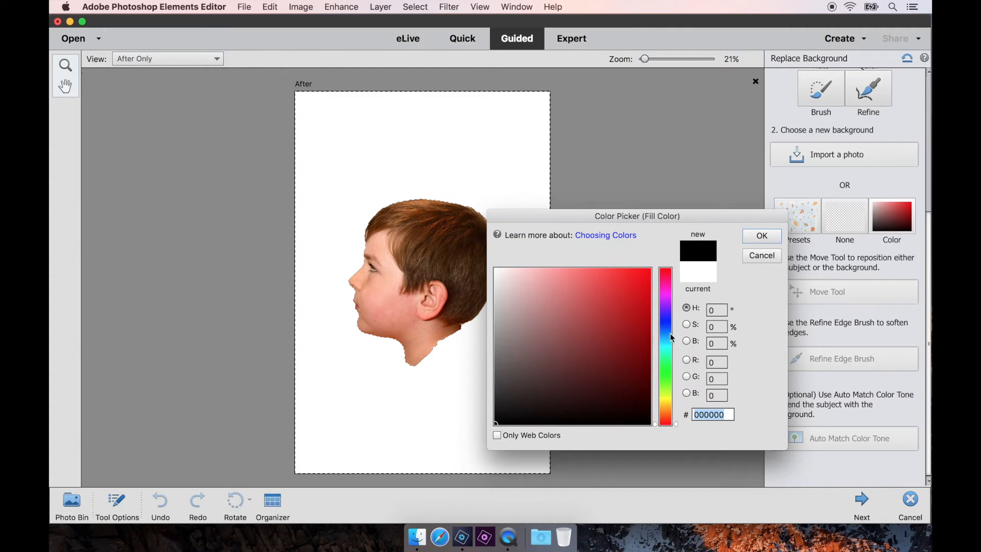
click(762, 236)
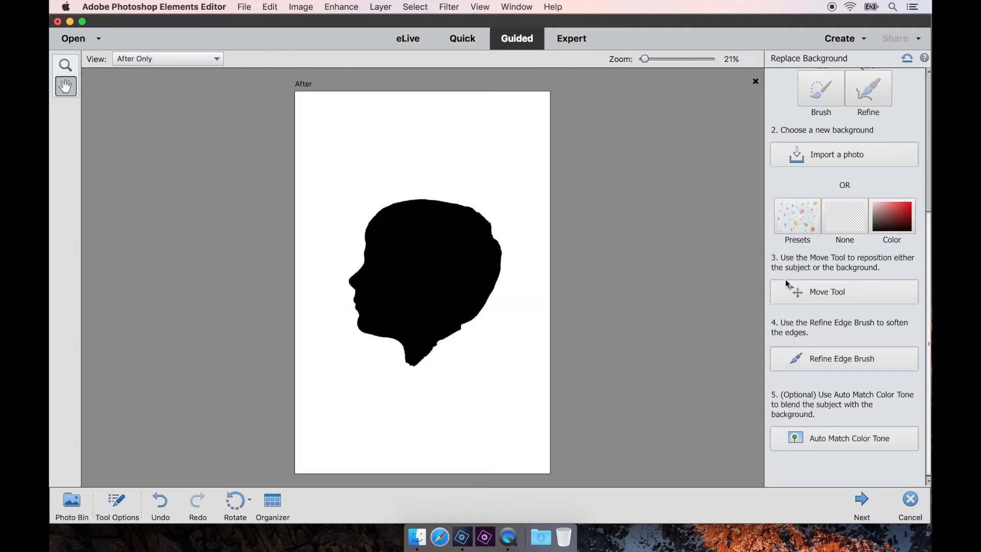
- Smooth the silhouette's neck and back-of-head edges with an enlarged Refine Edge Brush and finish the background replacement
click(827, 361)
click(855, 391)
drag(835, 419, 859, 419)
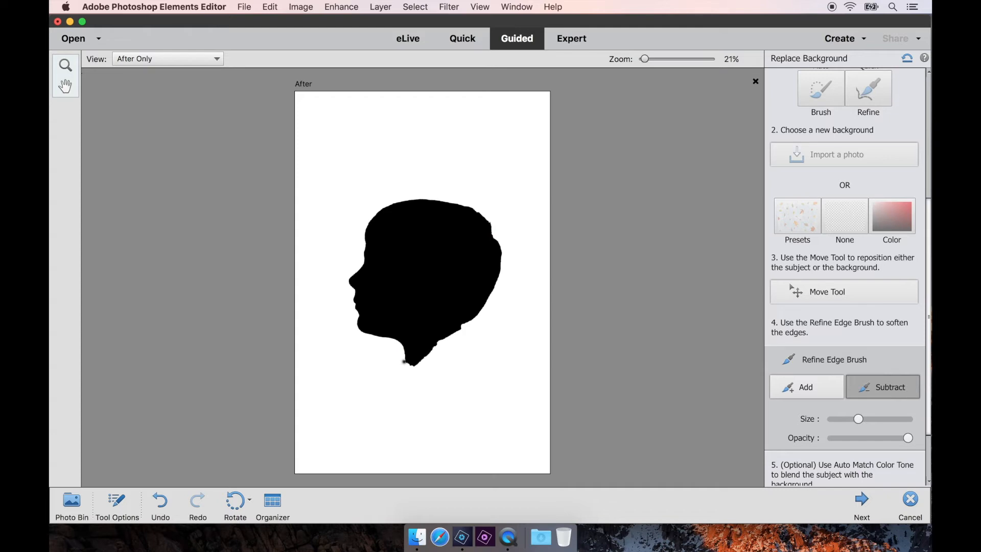
key(super+z)
click(771, 381)
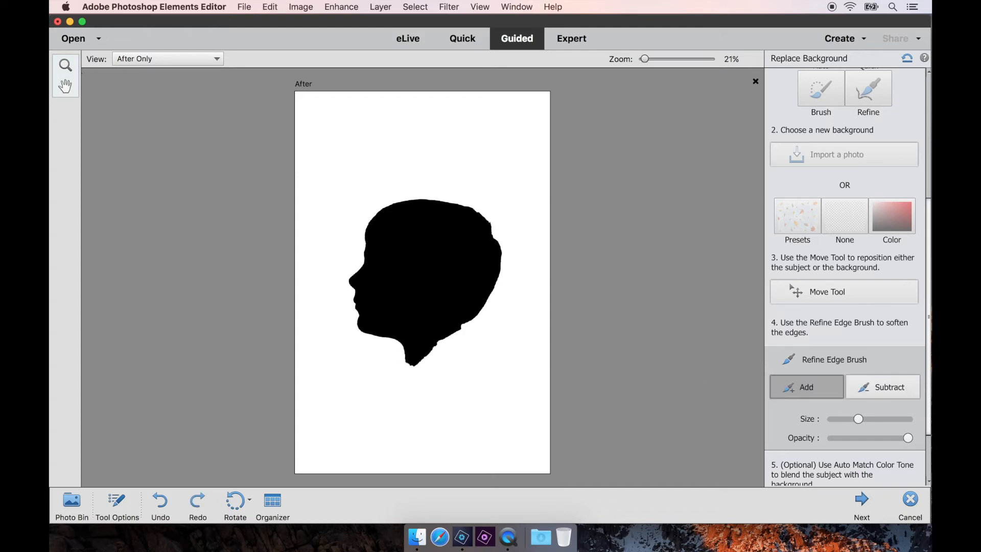
click(874, 387)
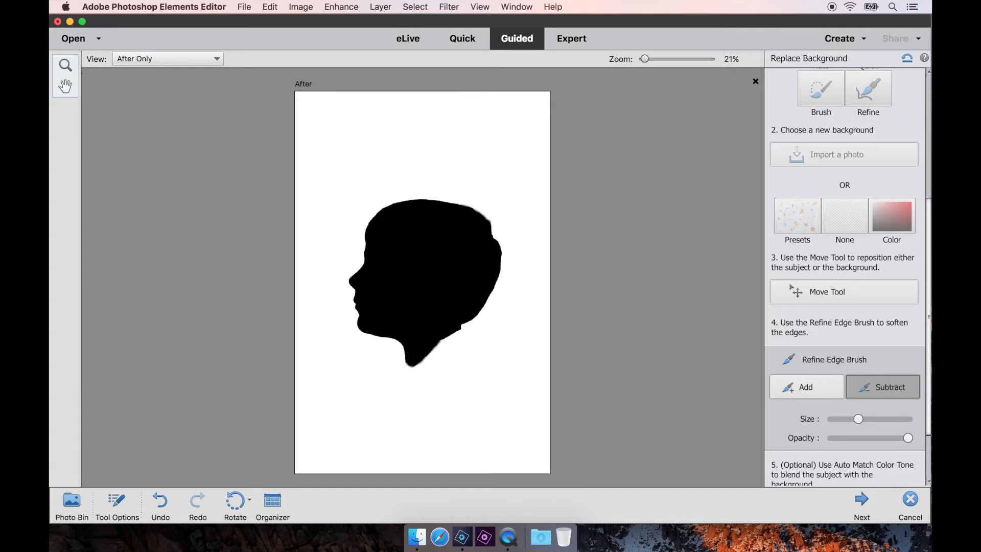
click(862, 500)
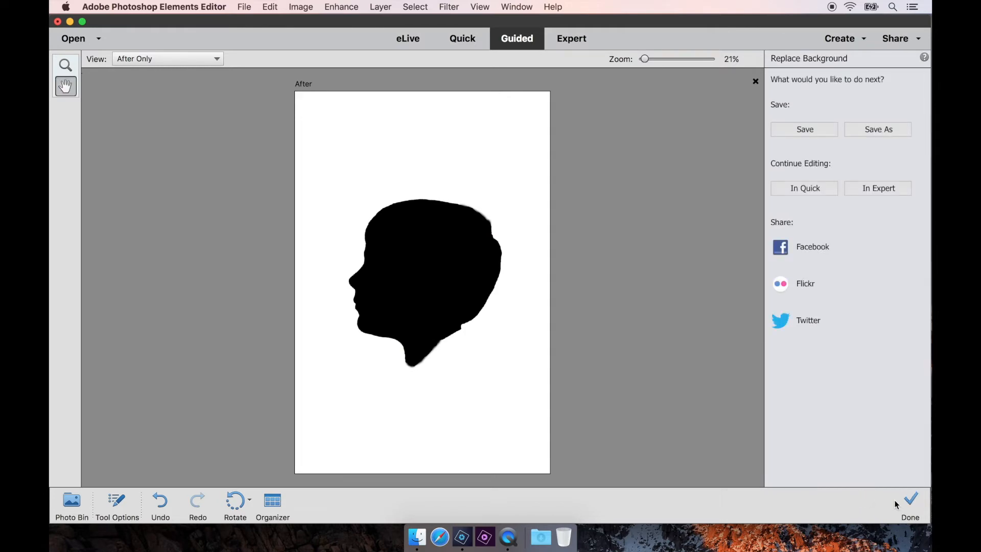
click(912, 499)
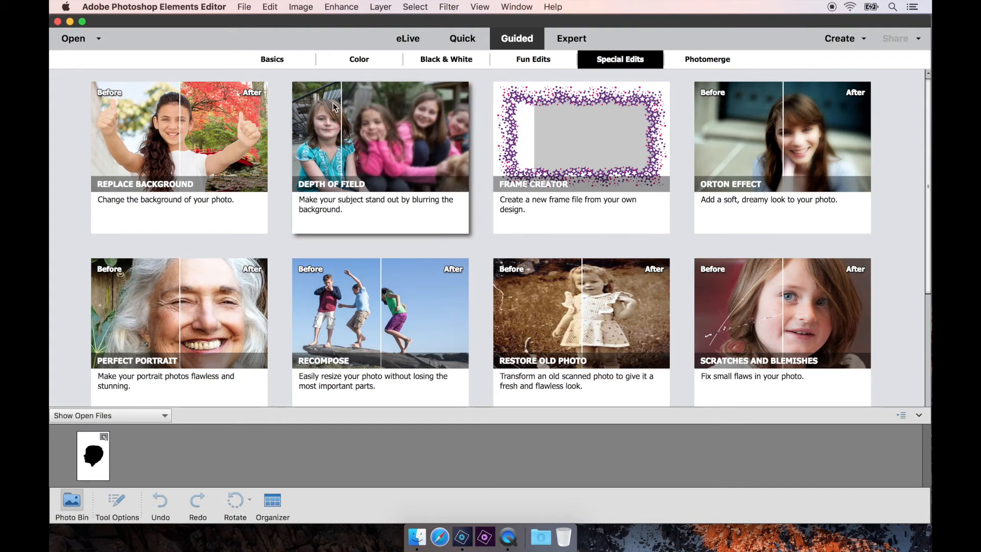
- Start the Crop Photo guided edit for the boy's silhouette and set the crop size to 8 x 10 in
click(277, 63)
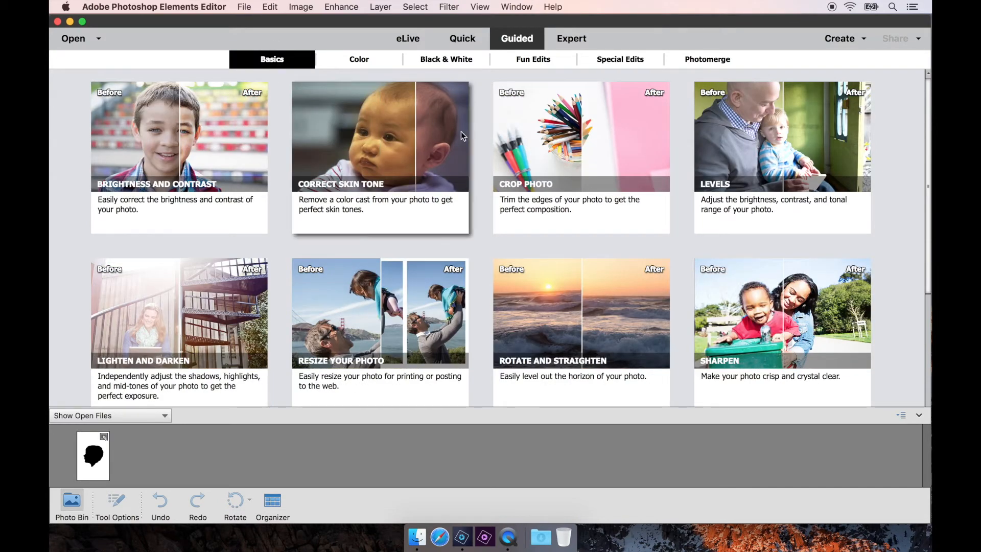
click(566, 154)
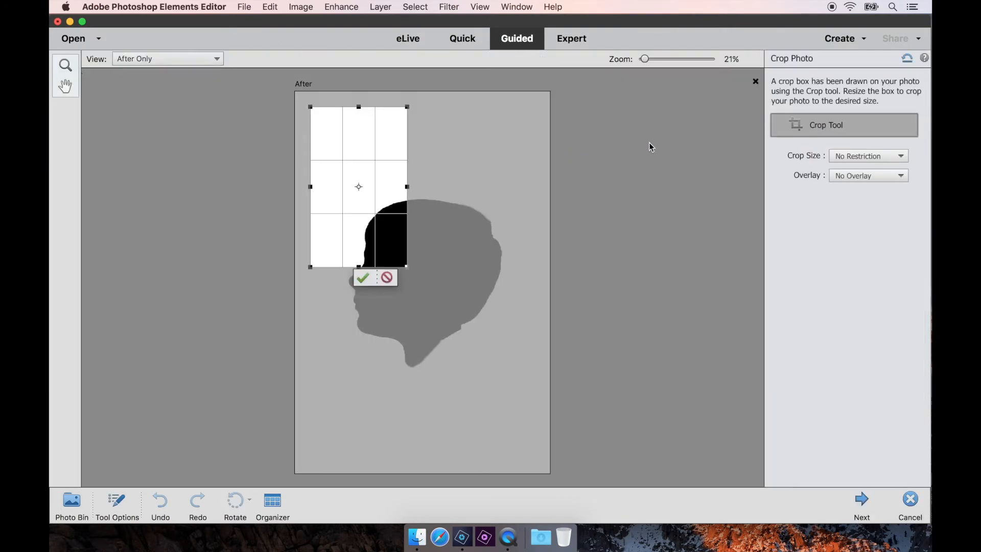
click(870, 156)
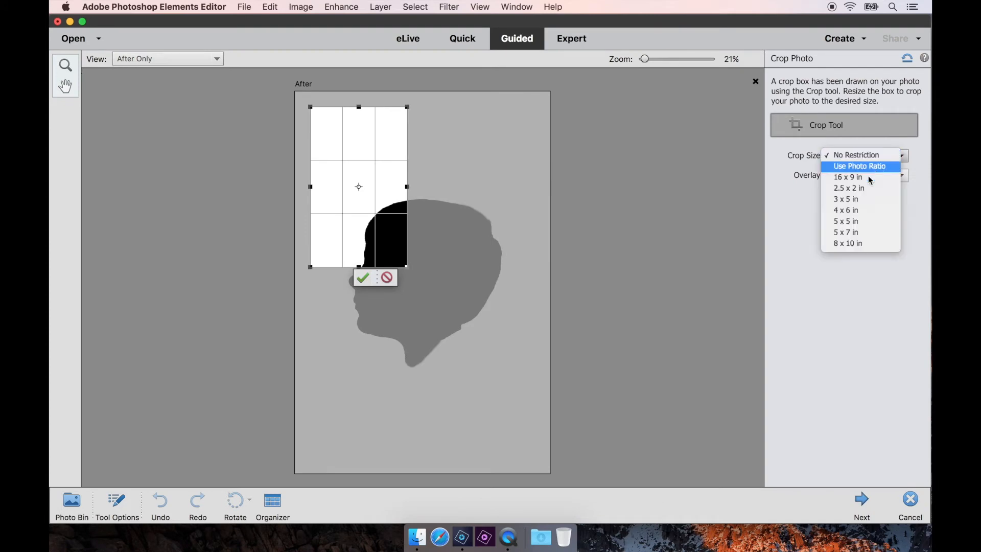
click(863, 244)
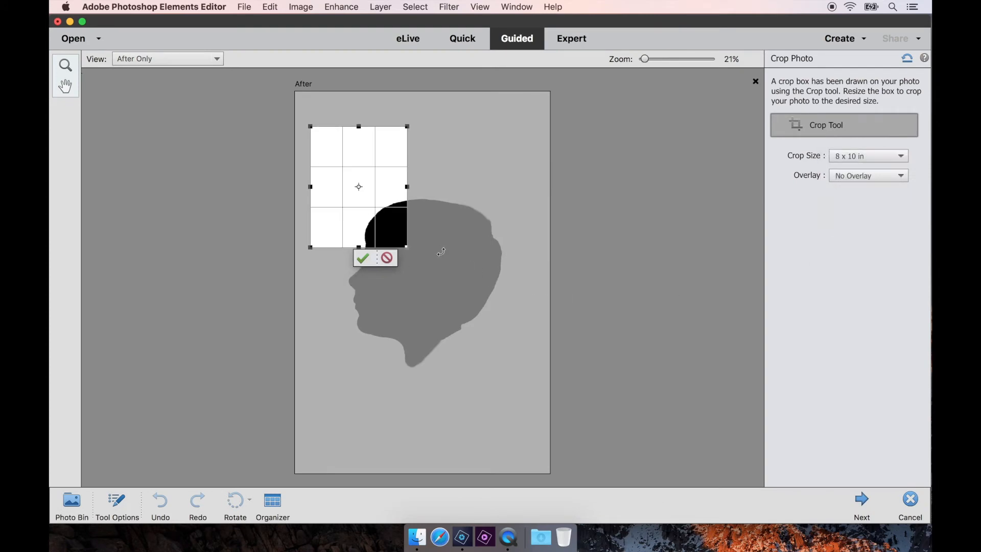
- Enlarge the crop box to enclose the whole silhouette with white margins, apply the crop and proceed to the saving options
drag(407, 247, 528, 432)
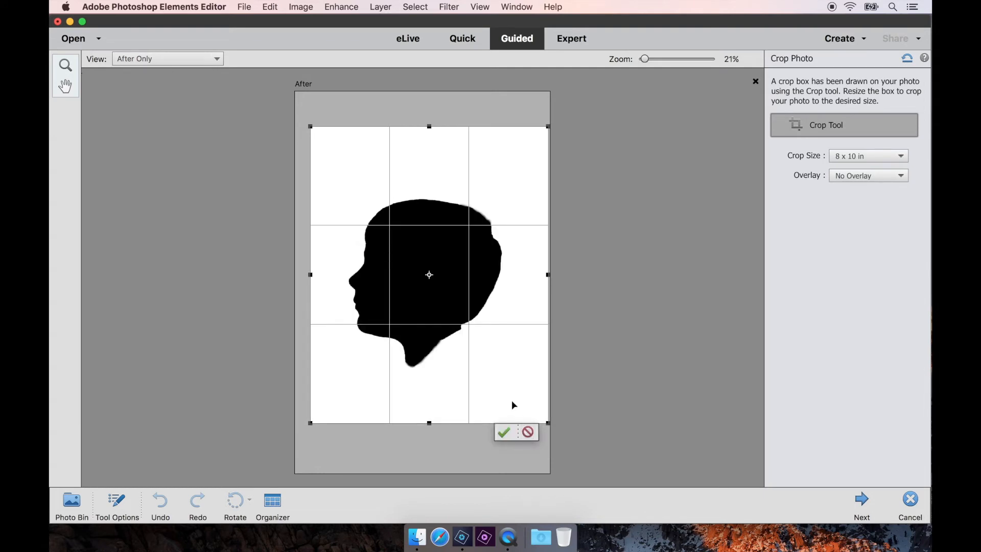
click(508, 433)
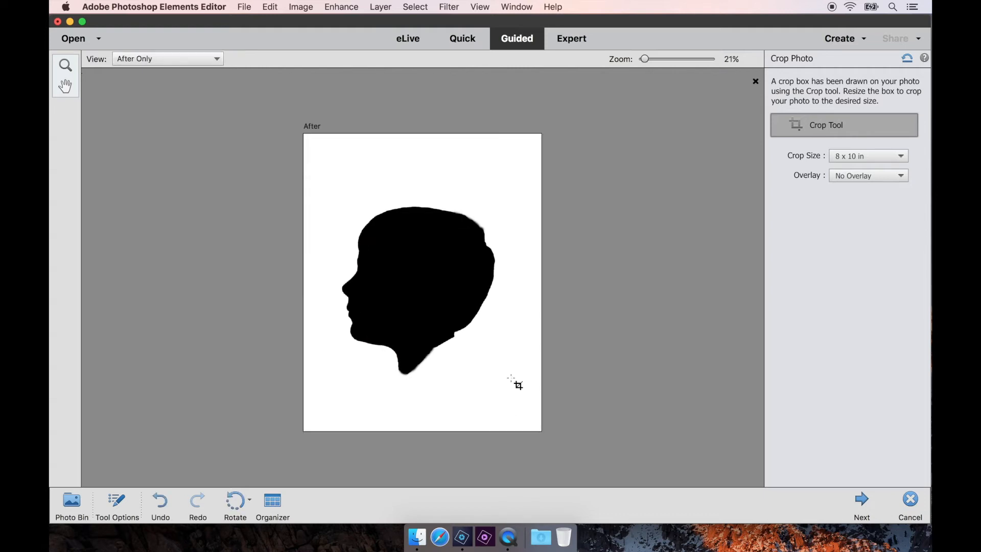
click(862, 499)
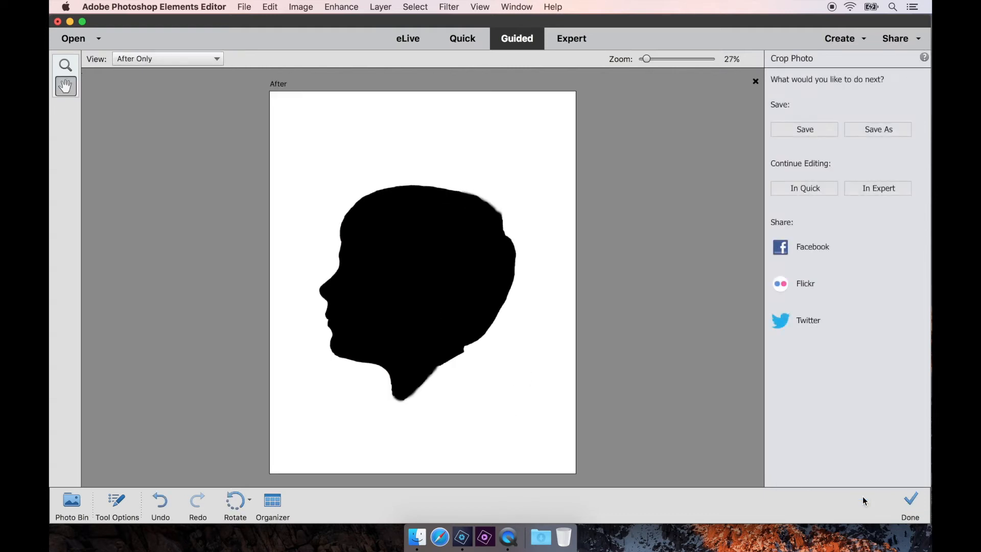
- Save the boy's silhouette as a Photoshop file named with the boy's first name in the finished folder and close the guided edit
click(885, 134)
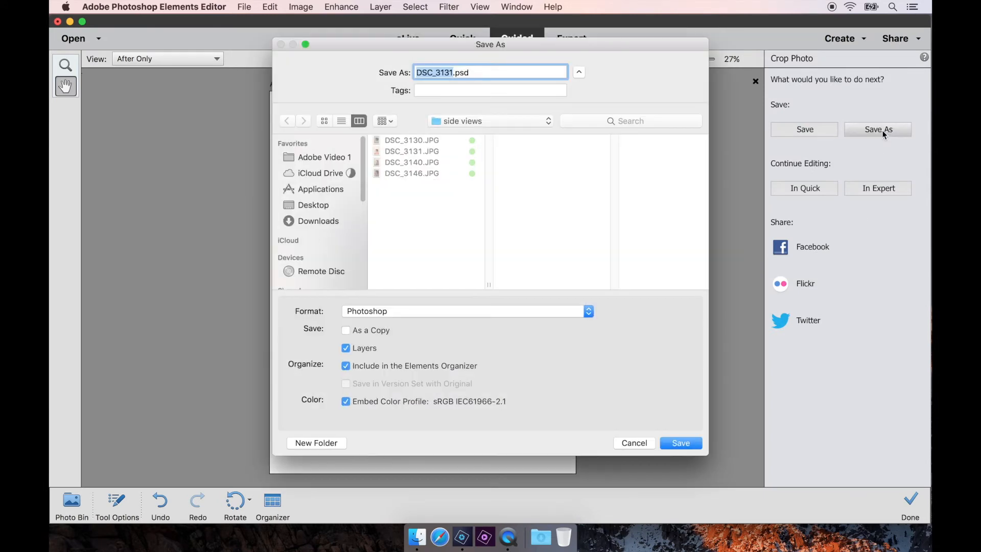
click(511, 121)
click(492, 133)
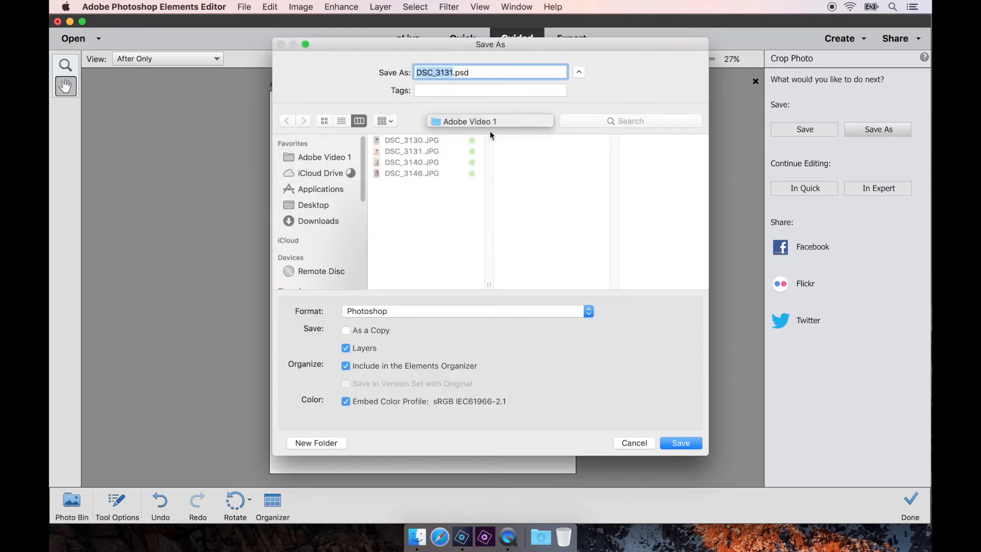
click(404, 152)
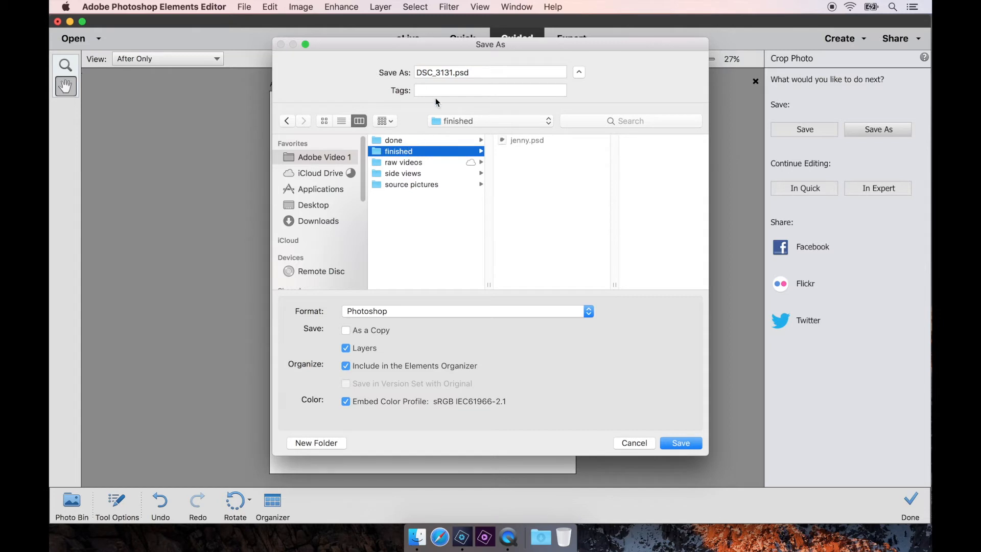
double_click(434, 72)
text(edward)
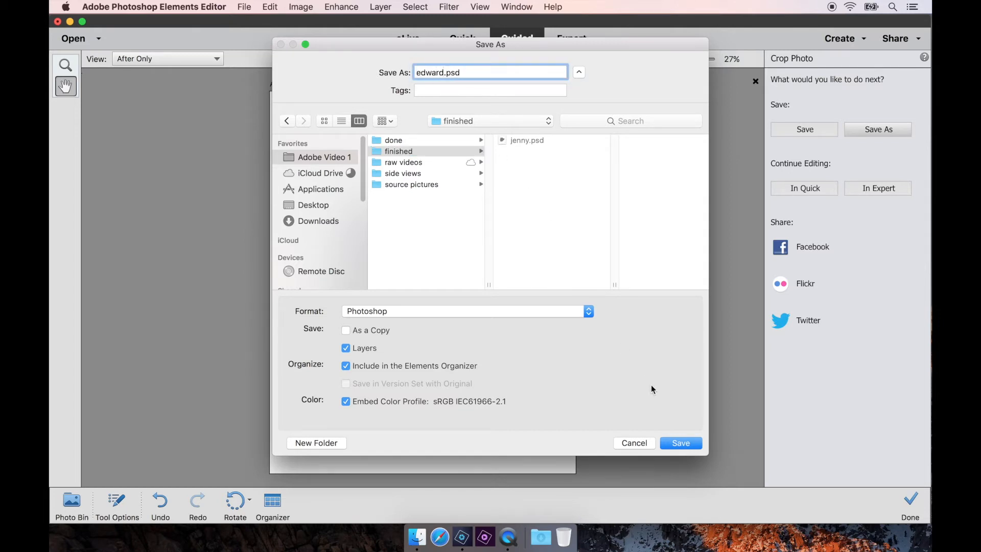
click(679, 444)
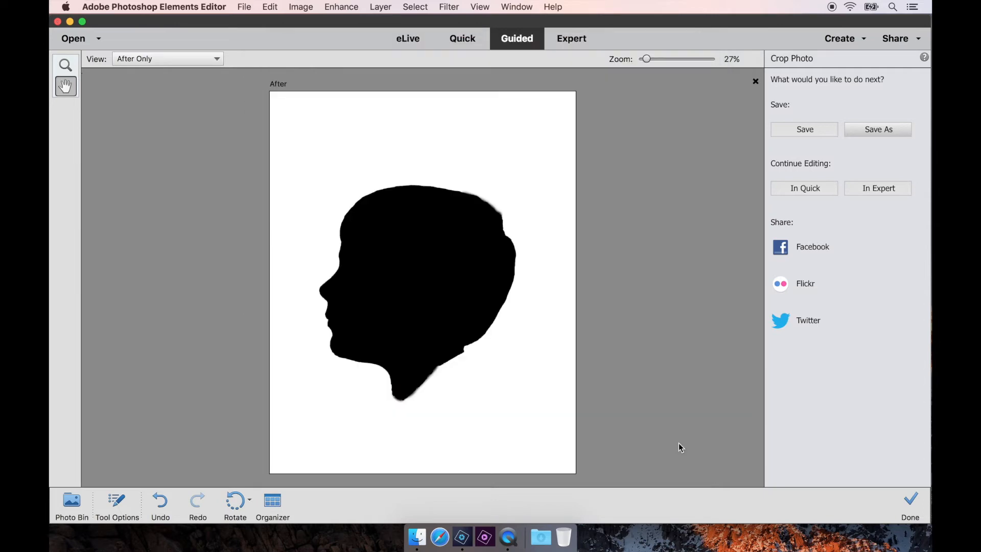
click(911, 501)
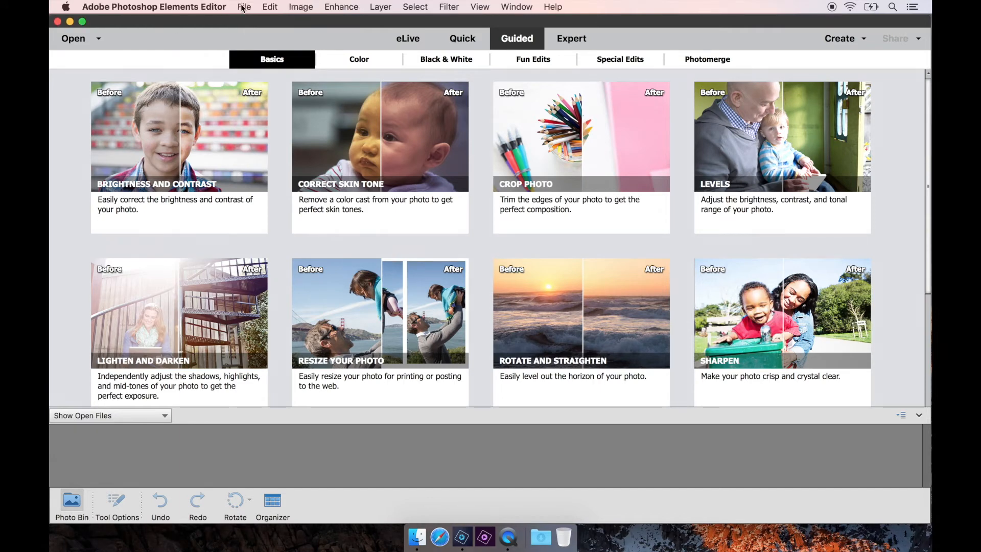
- Open the girl's side-view photo DSC_3140.JPG from the side views folder in Adobe Video 1
click(243, 7)
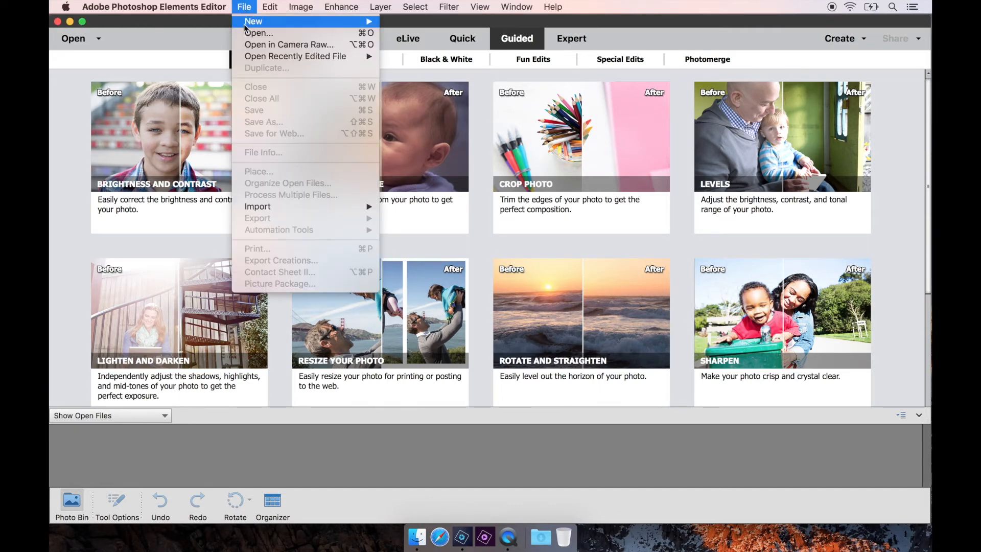
click(258, 30)
click(317, 120)
click(408, 135)
click(534, 124)
double_click(534, 125)
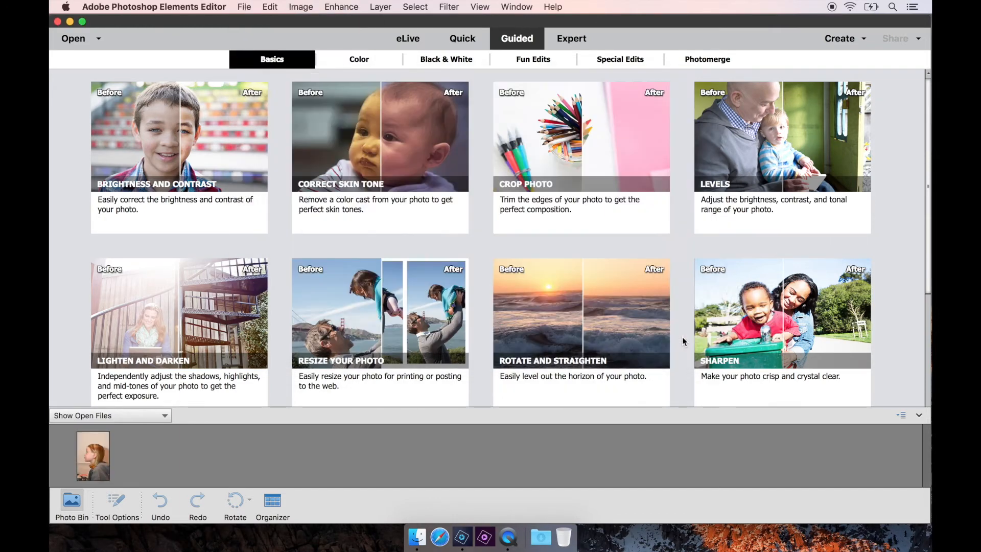
- Start the Replace Background guided edit and select the girl's head with an Auto selection rectangle around it
click(533, 59)
click(589, 66)
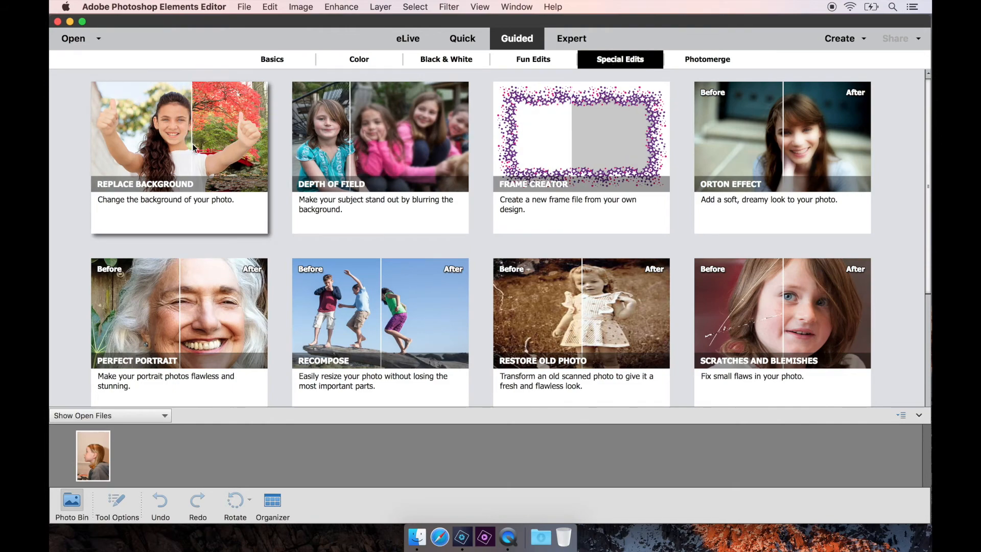
click(179, 144)
click(821, 254)
drag(342, 144, 529, 312)
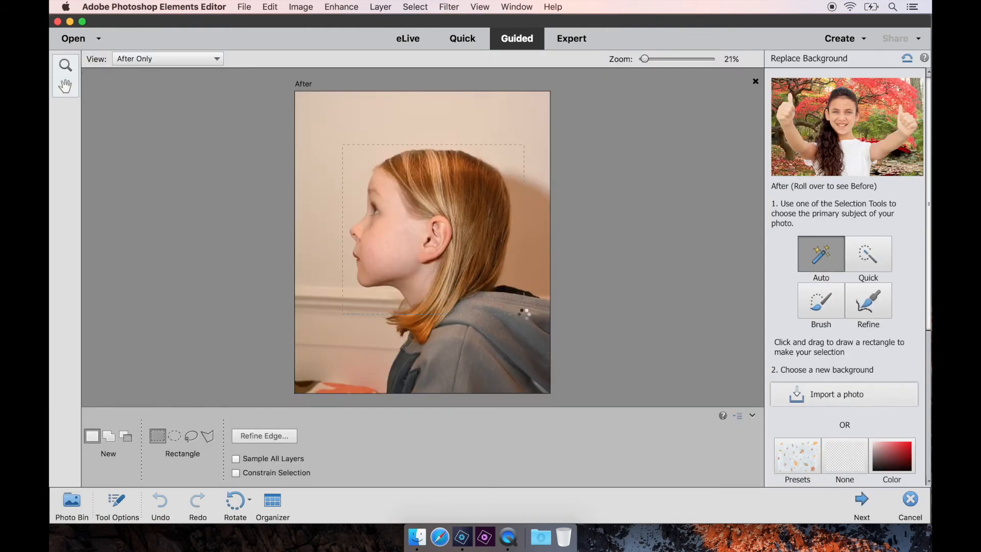
- Set the new background color behind the girl's head to white (ffffff) and finish the background replacement
scroll(869, 307, down, 5)
click(890, 229)
click(495, 269)
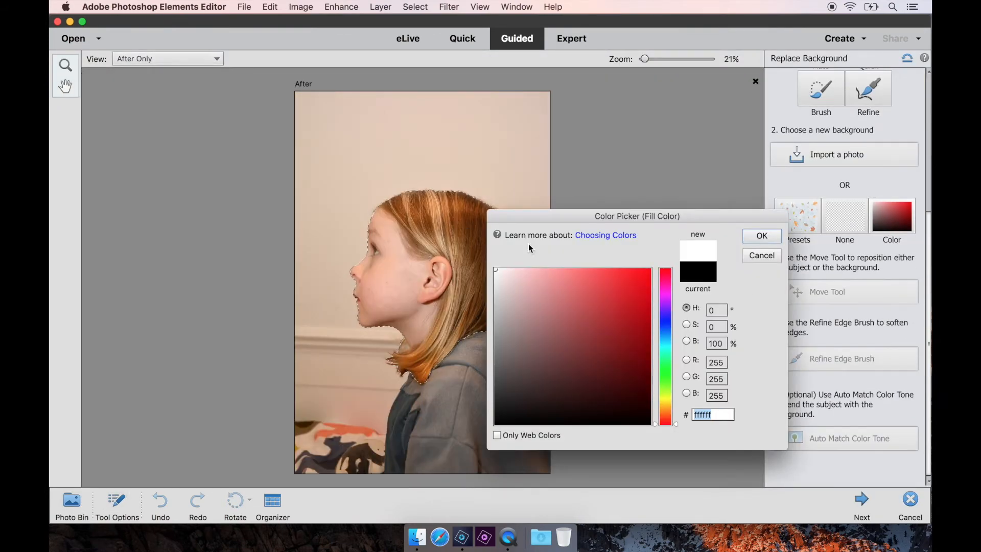
click(762, 235)
click(862, 501)
click(911, 501)
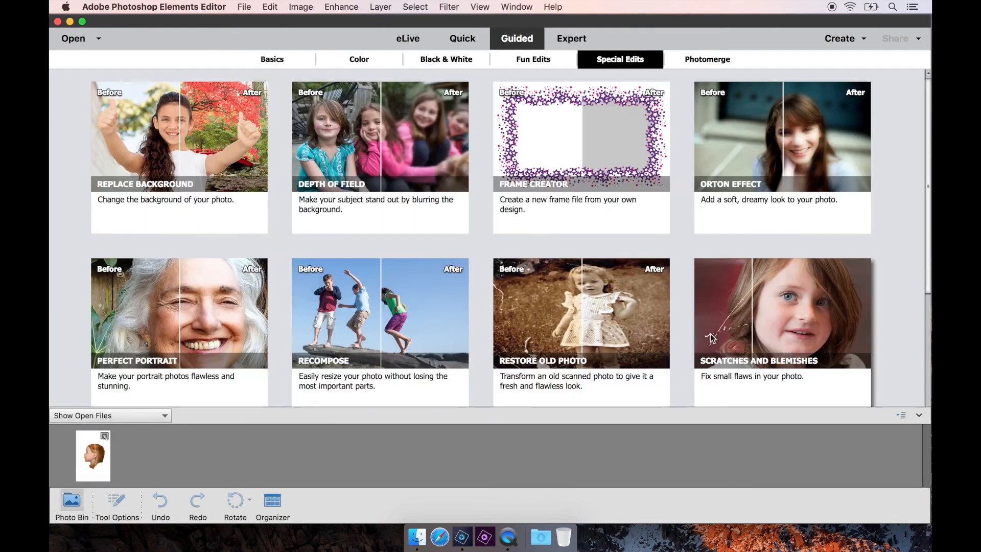
- Restart Replace Background, select the white area around the girl's head with Quick selection, and fill the head with black (000000)
click(199, 143)
click(868, 254)
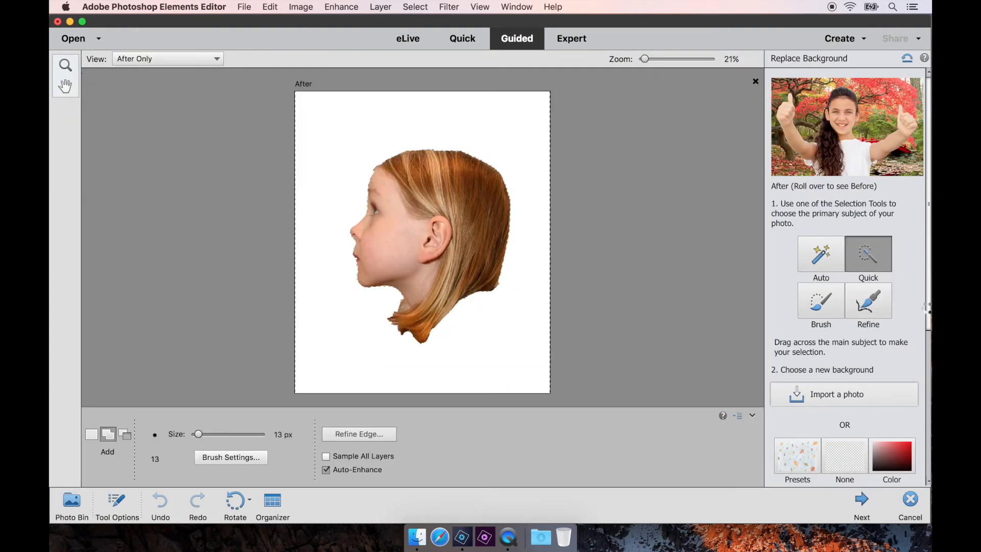
scroll(892, 266, down, 5)
click(891, 237)
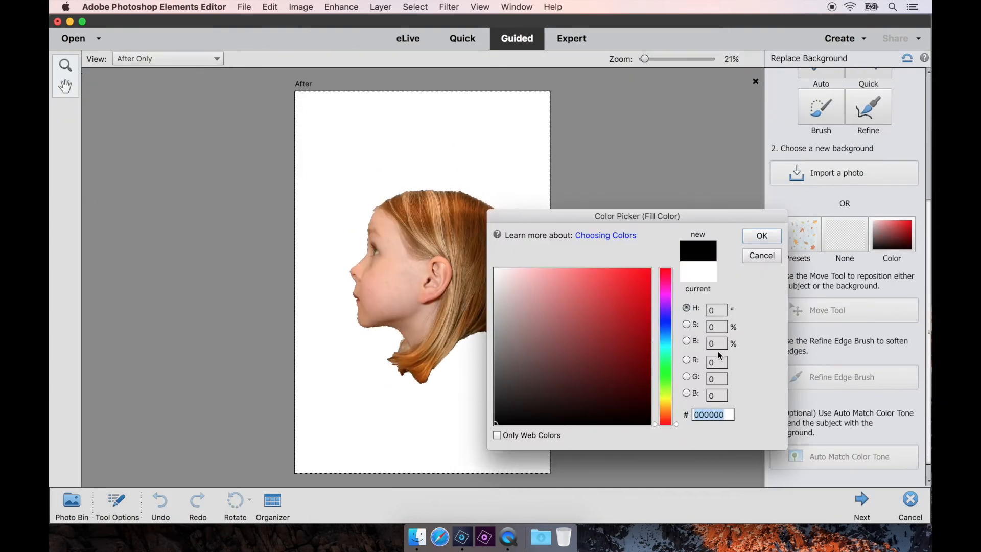
click(762, 235)
- Smooth the neck edge of the girl's silhouette with the Refine Edge Brush at size 77 and finish the background replacement
click(840, 377)
drag(833, 438, 856, 437)
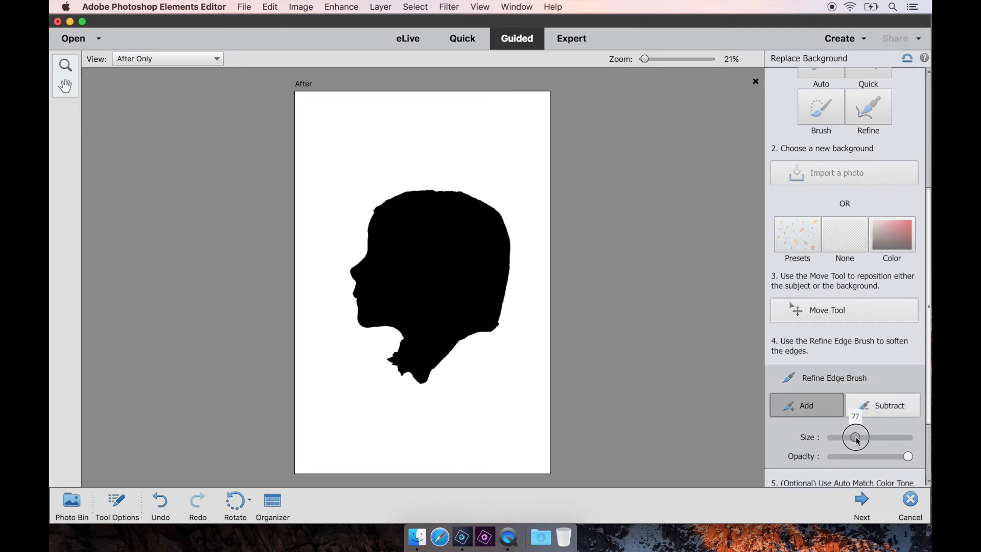
click(883, 405)
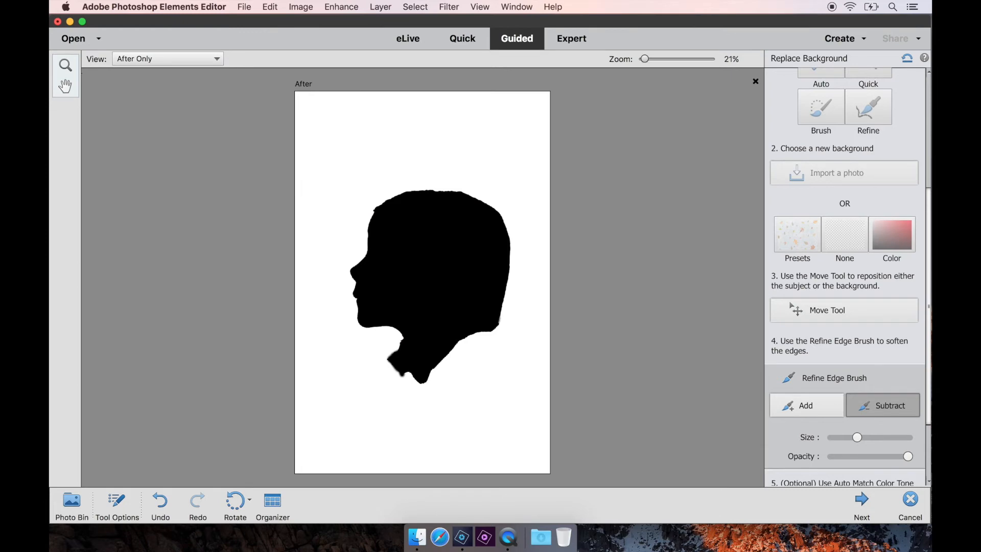
click(862, 499)
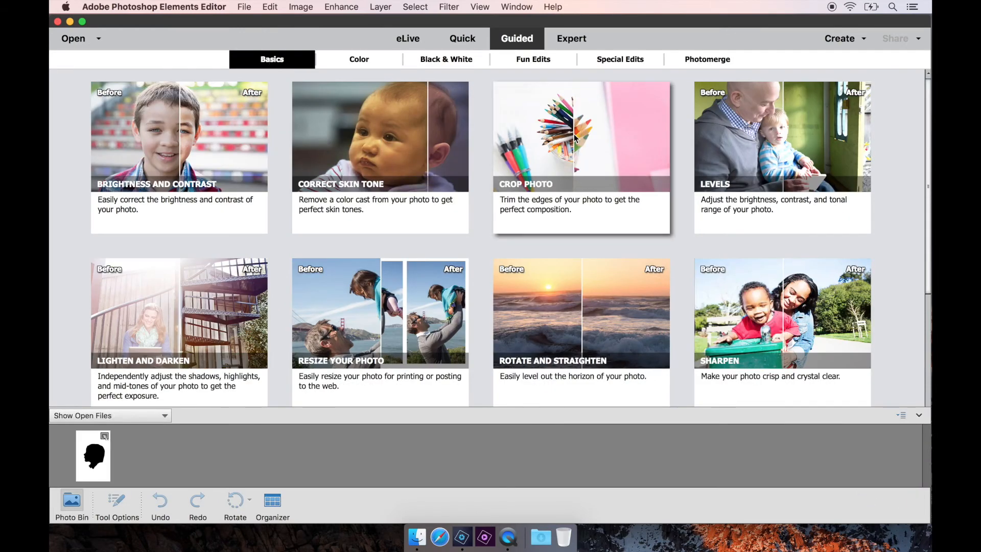
- Crop the girl's silhouette to 8 x 10 in with the Crop Photo guided edit and proceed to the saving options
click(572, 134)
click(867, 162)
click(863, 210)
drag(407, 252, 521, 426)
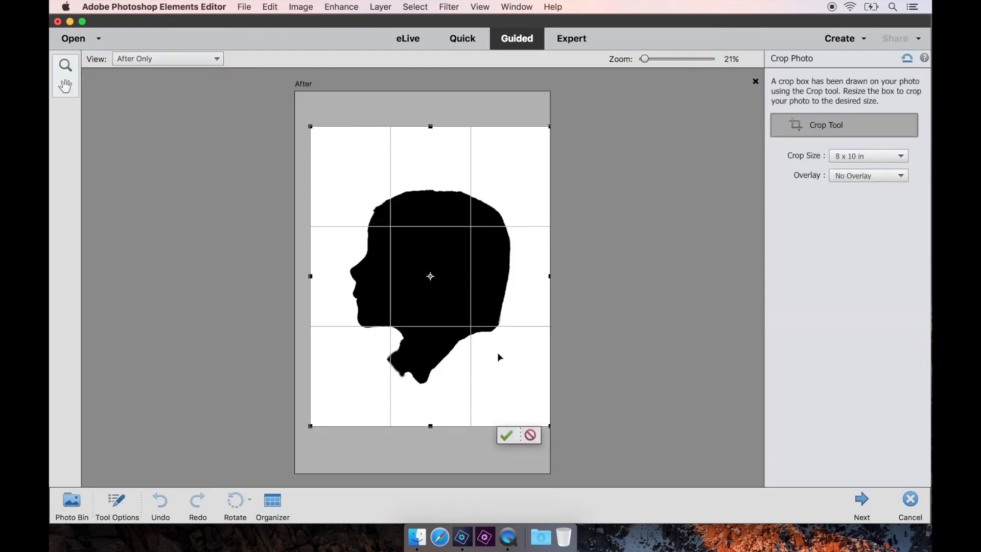
click(507, 436)
click(862, 498)
- Save the girl's silhouette as a Photoshop file in the finished folder and close the guided edit
click(878, 129)
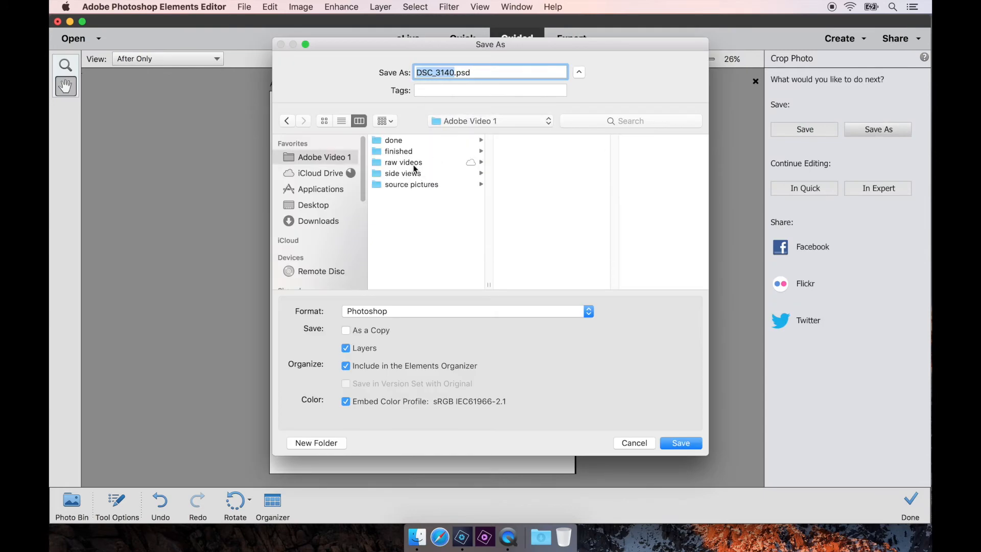
click(404, 152)
click(434, 73)
key(Return)
click(911, 504)
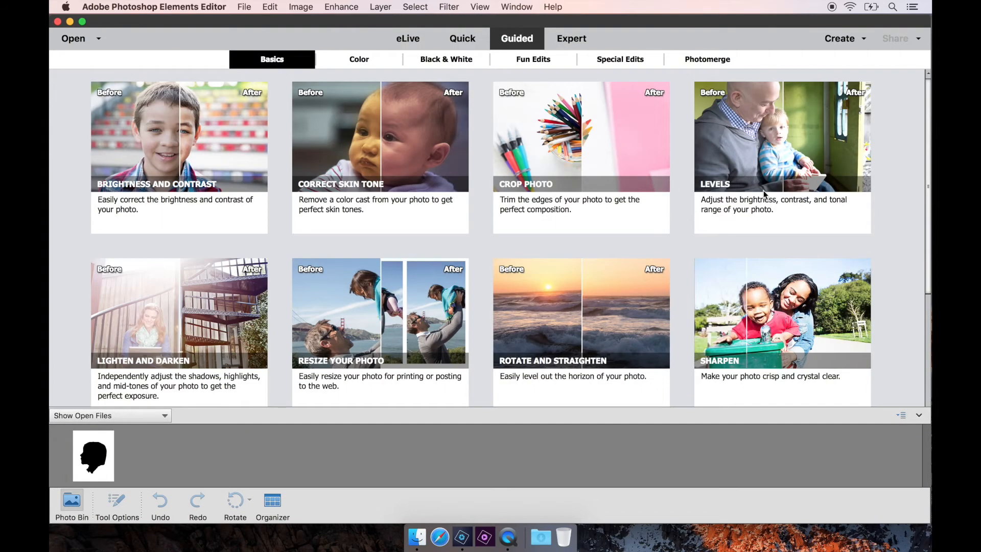
- Open the man's side-view photo DSC_3146.JPG from the side views folder
click(621, 59)
click(244, 7)
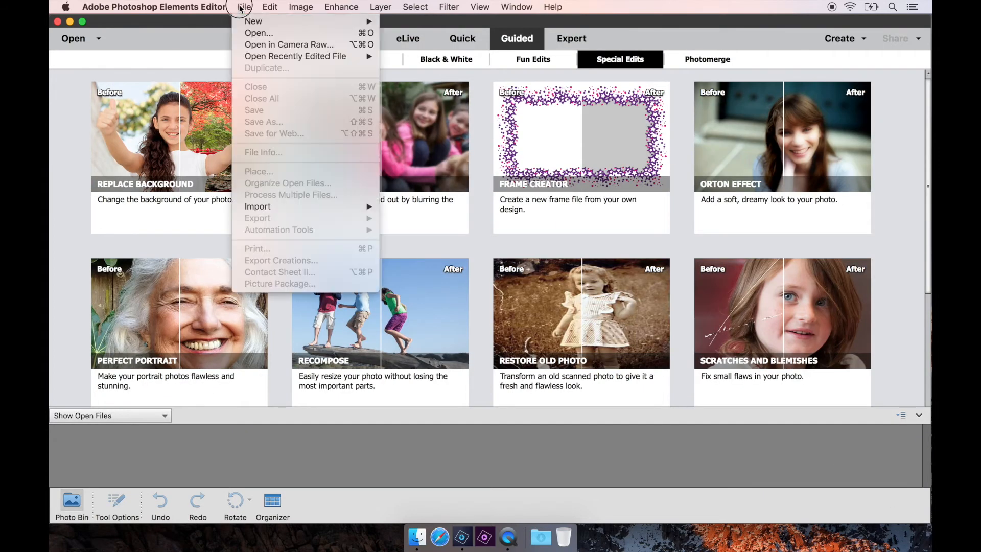
click(251, 32)
click(400, 137)
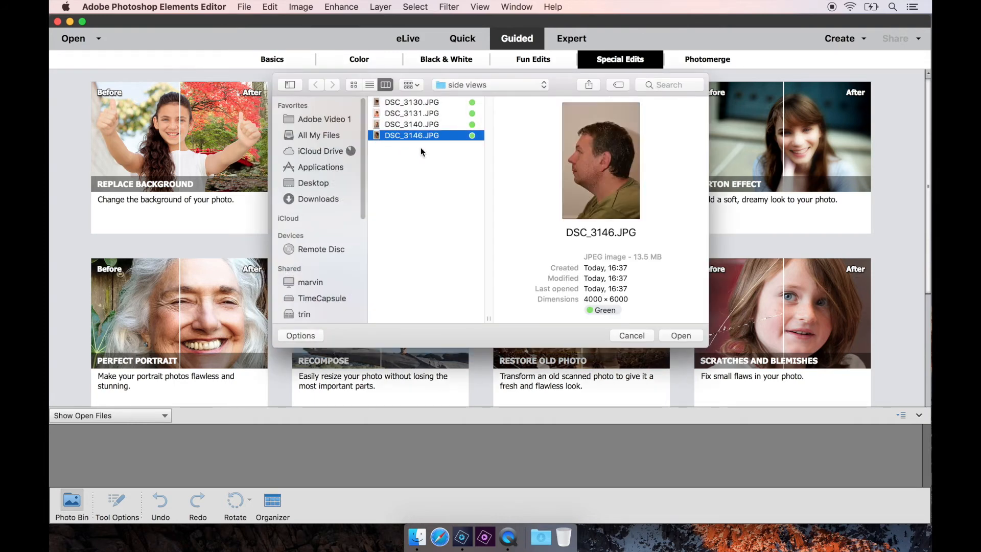
click(677, 335)
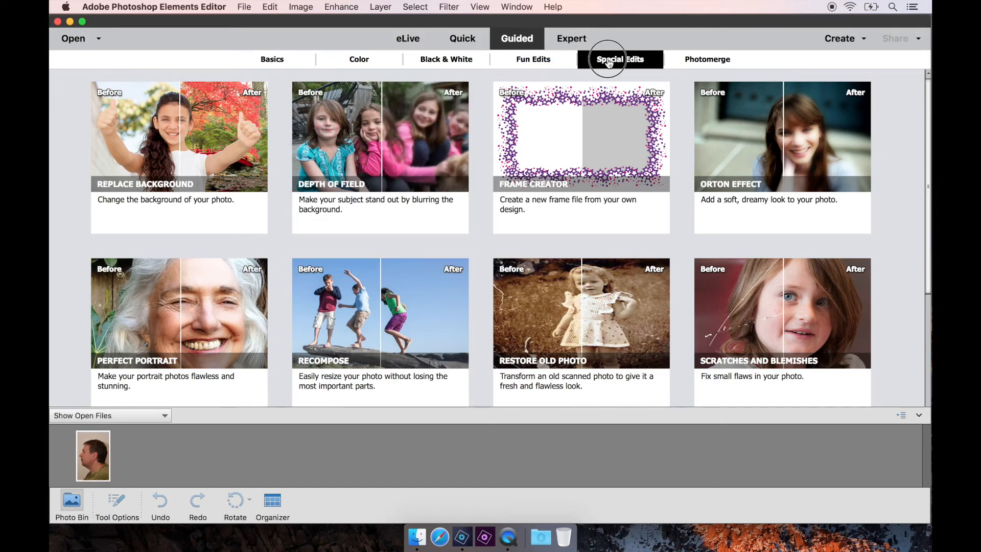
- Start the Replace Background guided edit and select the man's head and neck with Quick selection
click(166, 151)
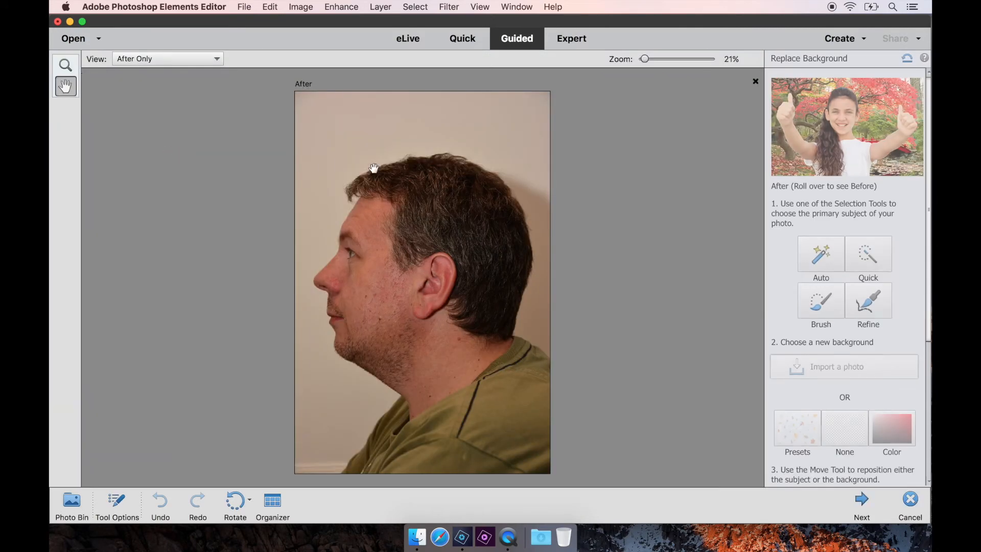
click(864, 257)
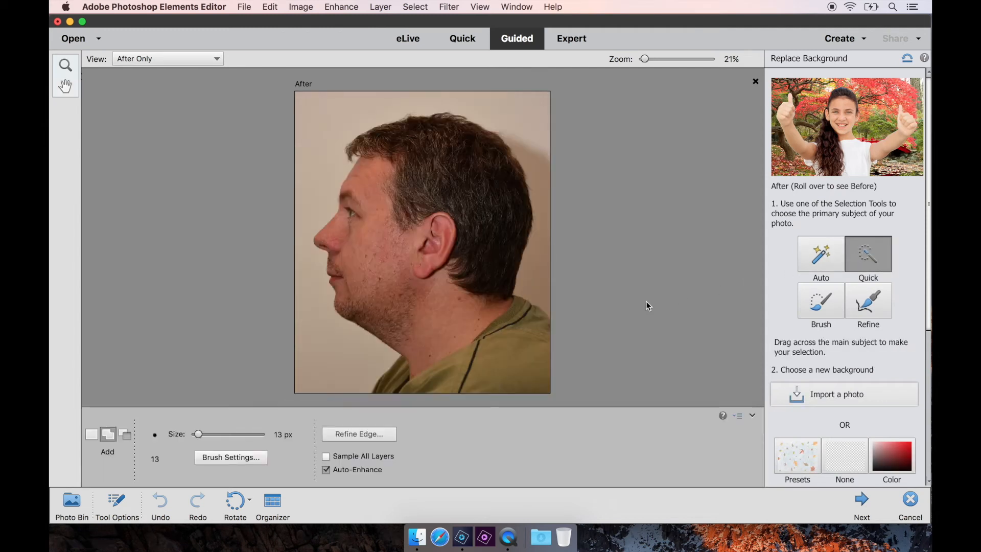
mouse_move(449, 343)
mouse_down()
mouse_move(504, 291)
mouse_move(514, 230)
mouse_move(509, 191)
mouse_move(484, 157)
mouse_move(442, 158)
mouse_up()
- Subtract the shirt collar behind the man's neck from the selection with the Refine selection brush at 400 px
click(867, 305)
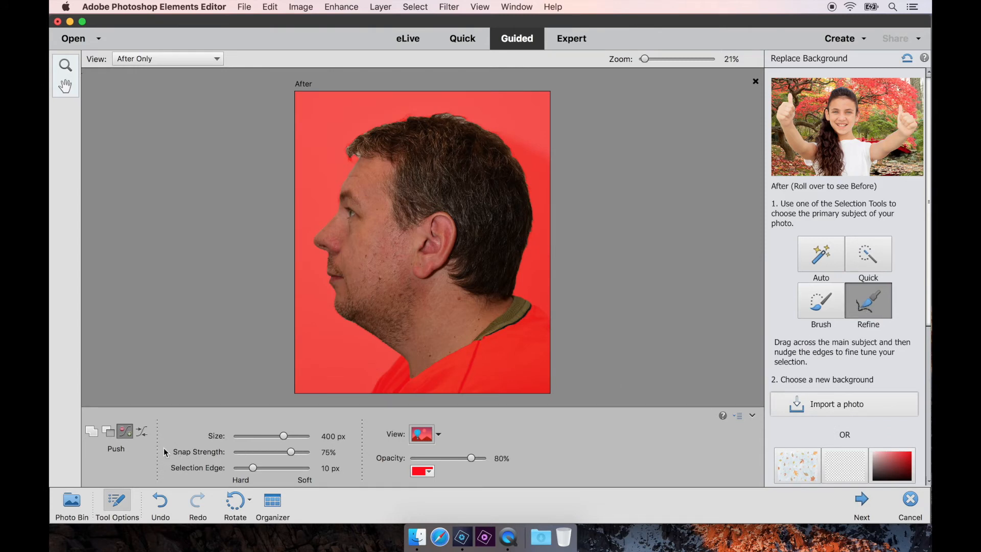
click(104, 435)
mouse_move(491, 341)
mouse_down()
mouse_move(531, 301)
mouse_move(510, 330)
mouse_move(515, 301)
mouse_up()
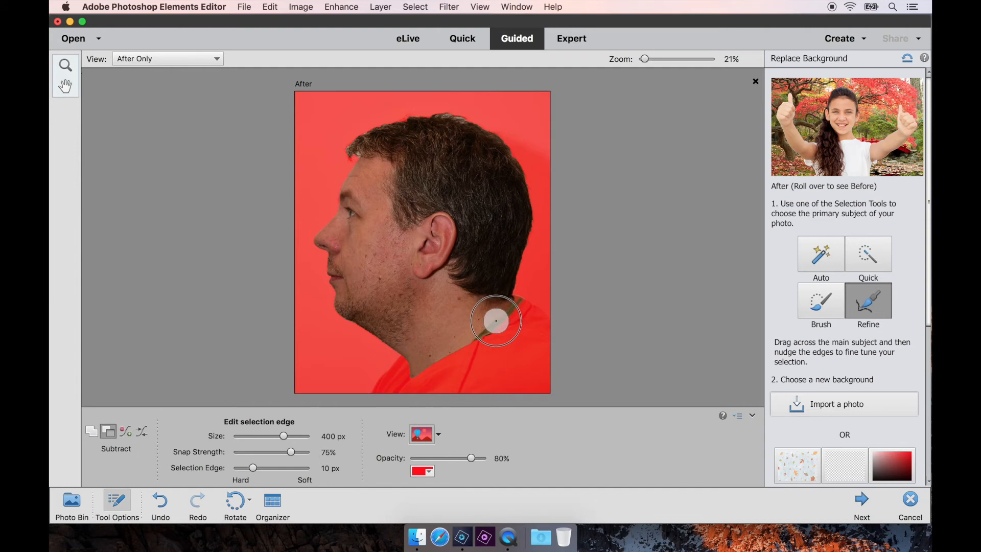
click(473, 341)
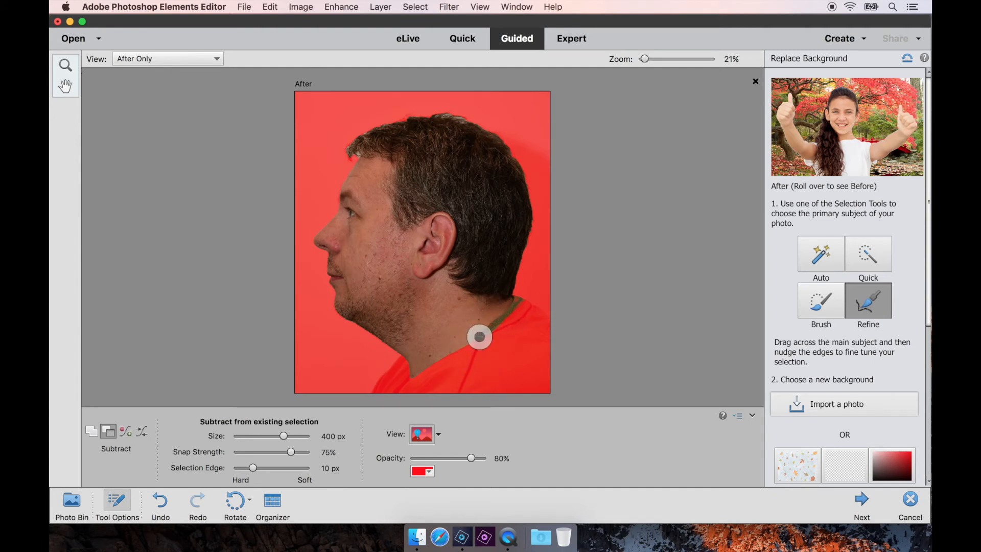
mouse_move(489, 330)
mouse_down()
mouse_move(522, 288)
mouse_move(501, 337)
mouse_move(524, 291)
mouse_move(518, 309)
mouse_up()
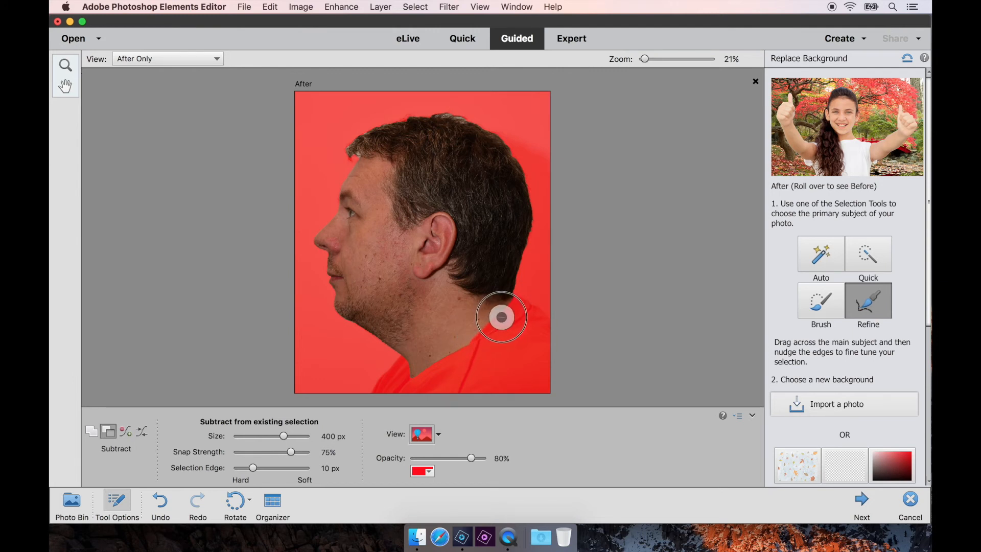
drag(512, 303, 519, 285)
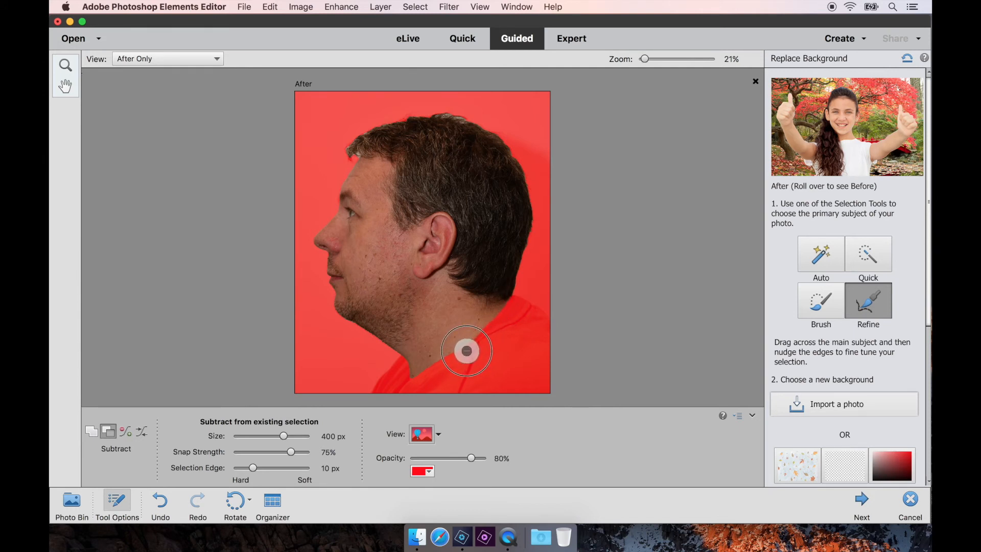
drag(491, 332, 512, 326)
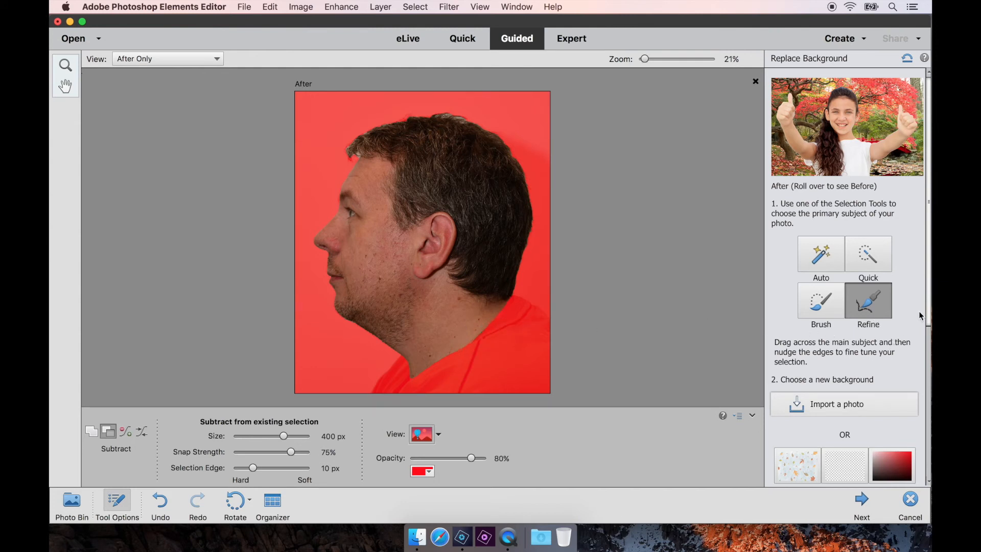
- Set the new background color behind the man's head to white (ffffff)
drag(928, 310, 926, 404)
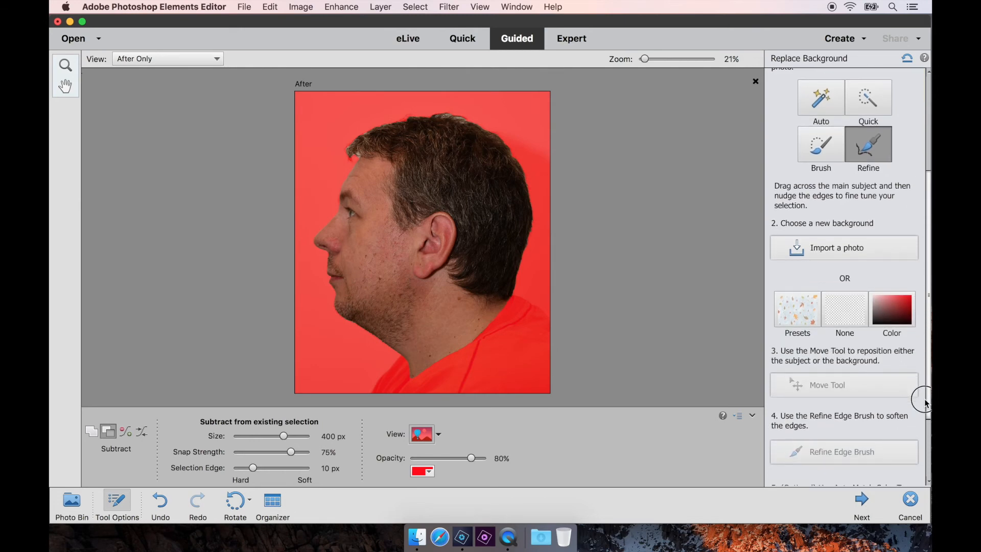
click(894, 332)
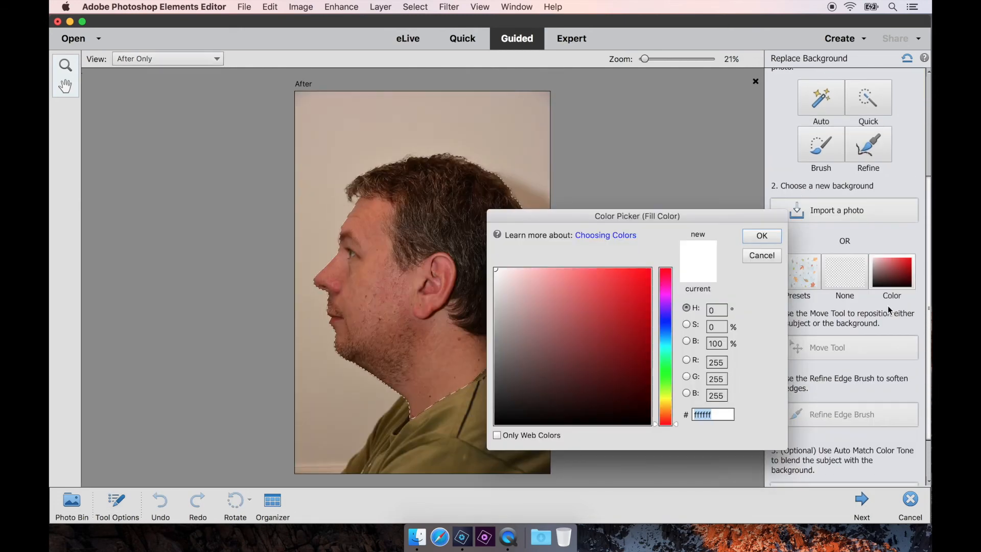
click(494, 273)
click(762, 239)
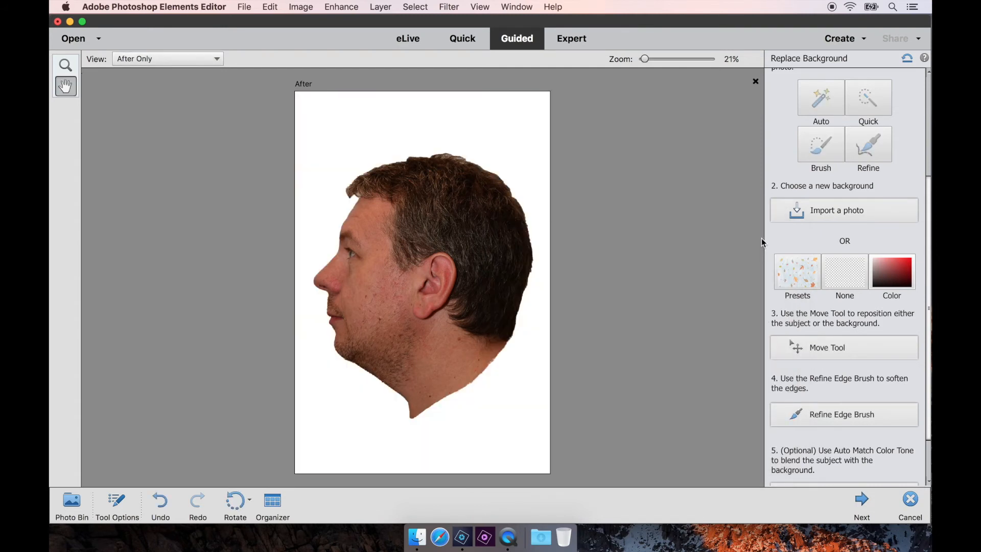
scroll(928, 391, down, 3)
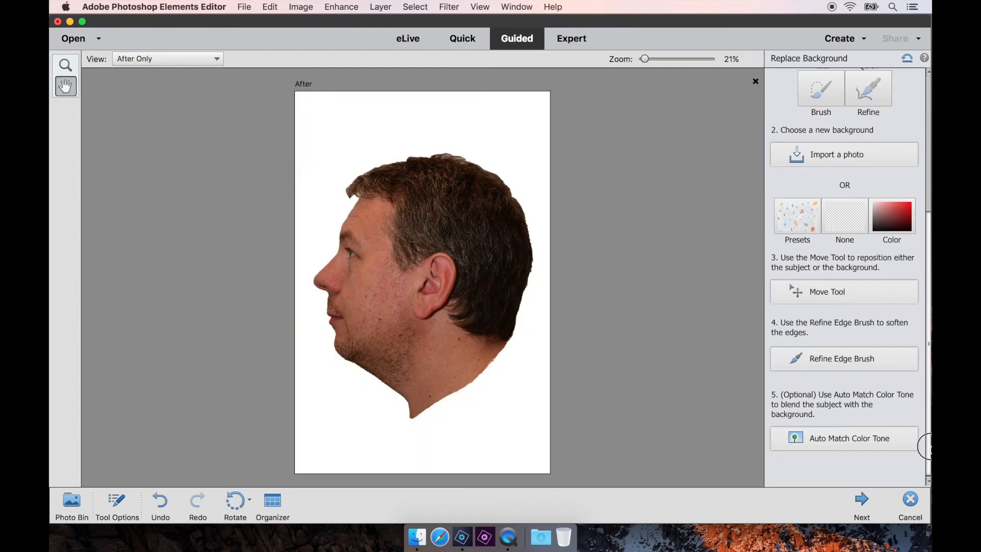
- Finish the white background edit, restart the Replace Background guided edit and select the white area around the man's head with Quick selection
click(863, 504)
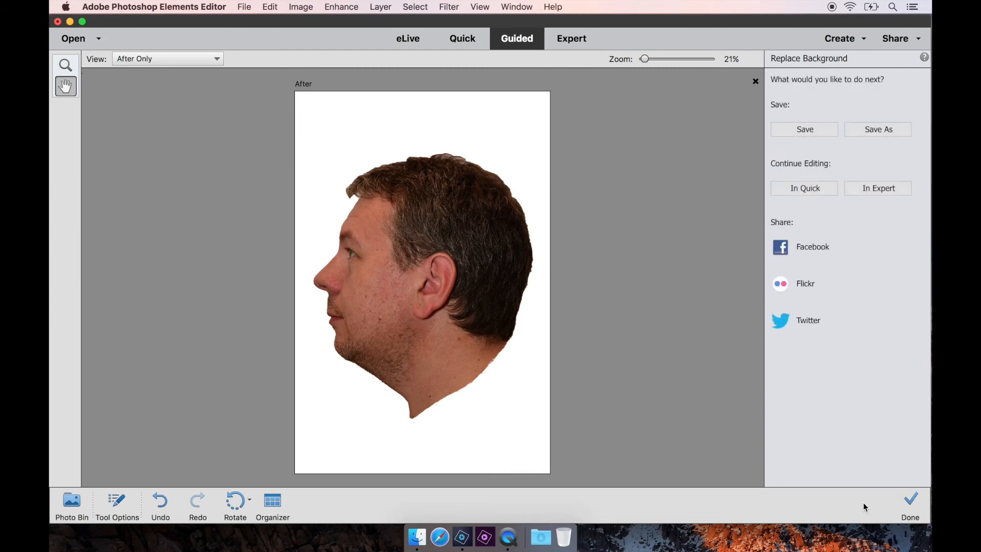
click(911, 505)
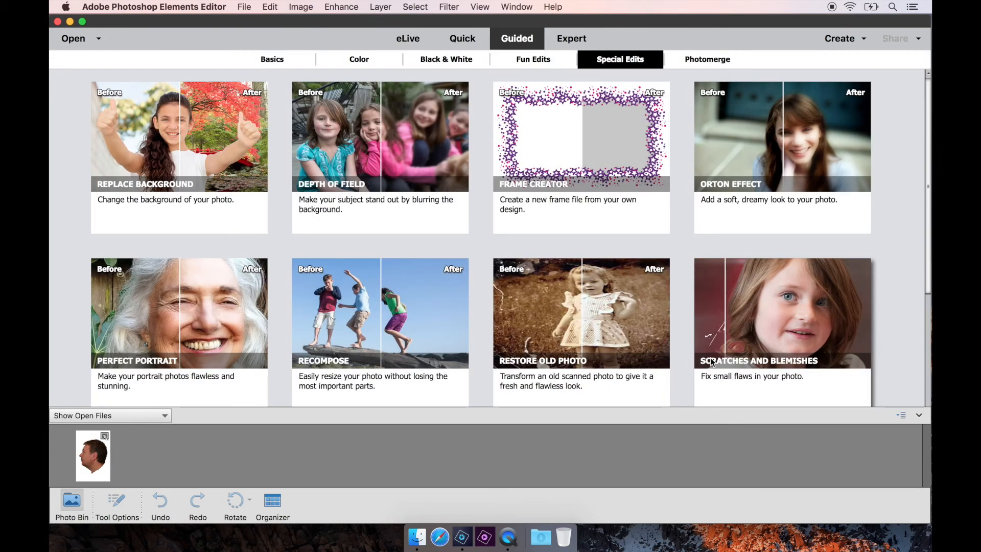
click(171, 132)
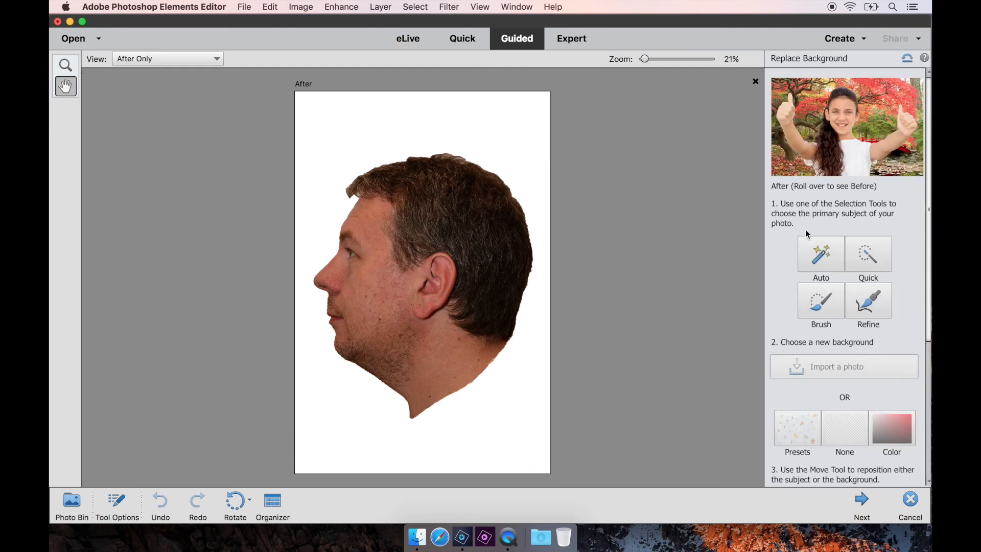
click(869, 254)
mouse_move(528, 322)
mouse_down()
mouse_move(545, 182)
mouse_move(532, 125)
mouse_move(505, 109)
mouse_move(452, 101)
mouse_move(395, 109)
mouse_up()
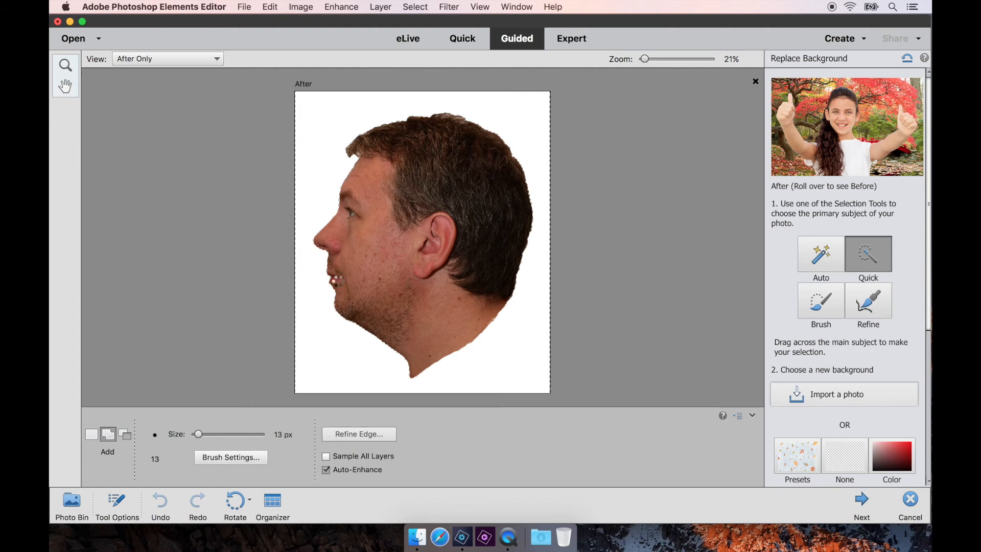
- Fill the man's head with black (000000) as the replacement color and finish the guided edit
click(890, 454)
drag(567, 360, 471, 438)
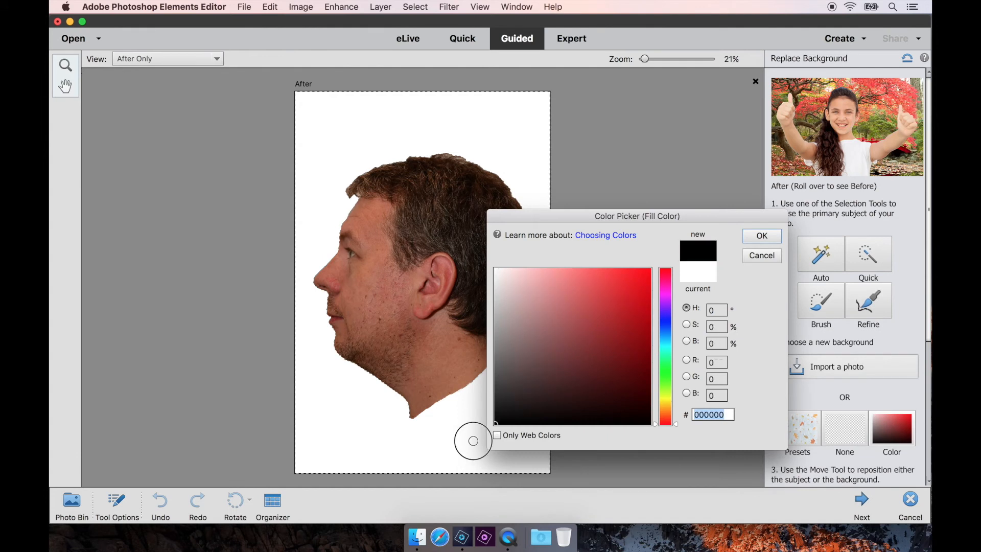
click(763, 236)
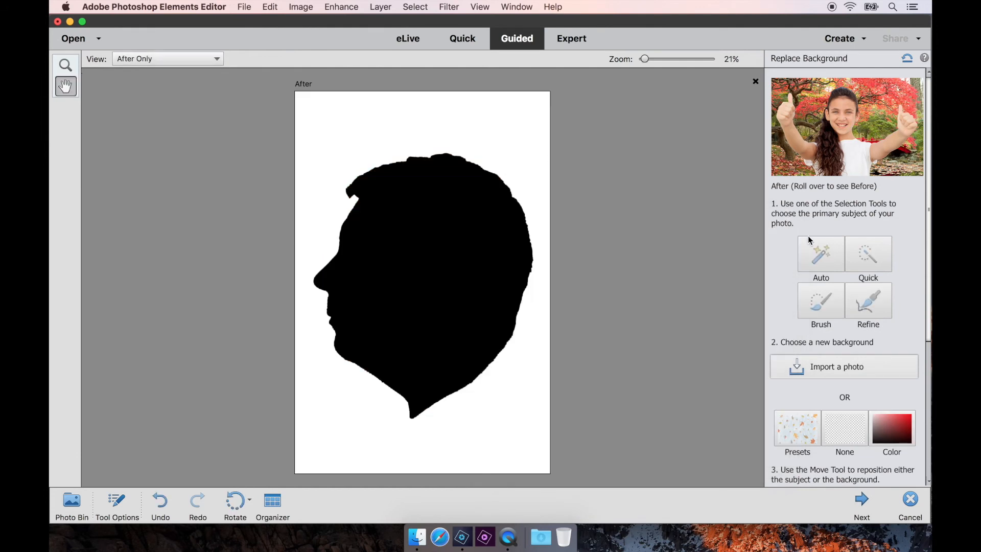
drag(928, 224, 928, 364)
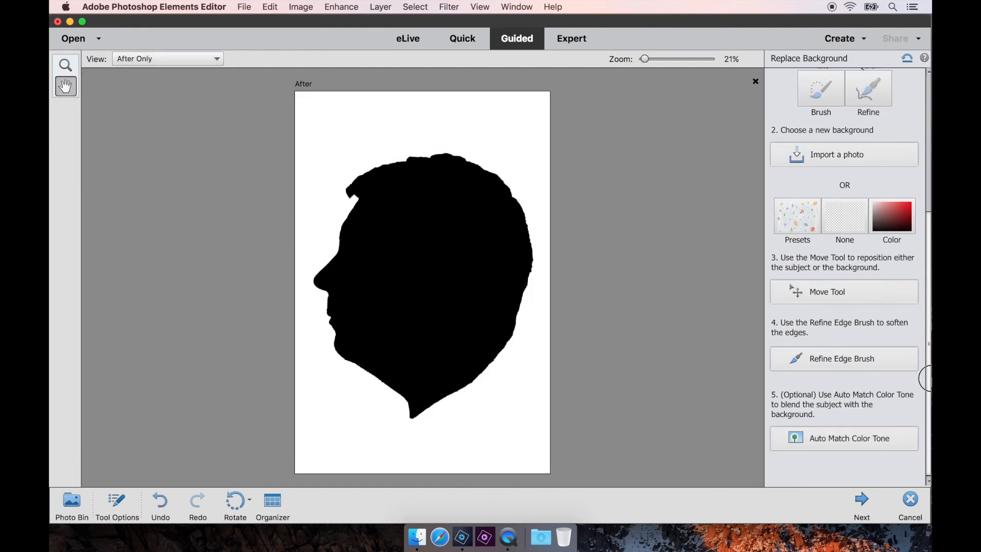
click(863, 503)
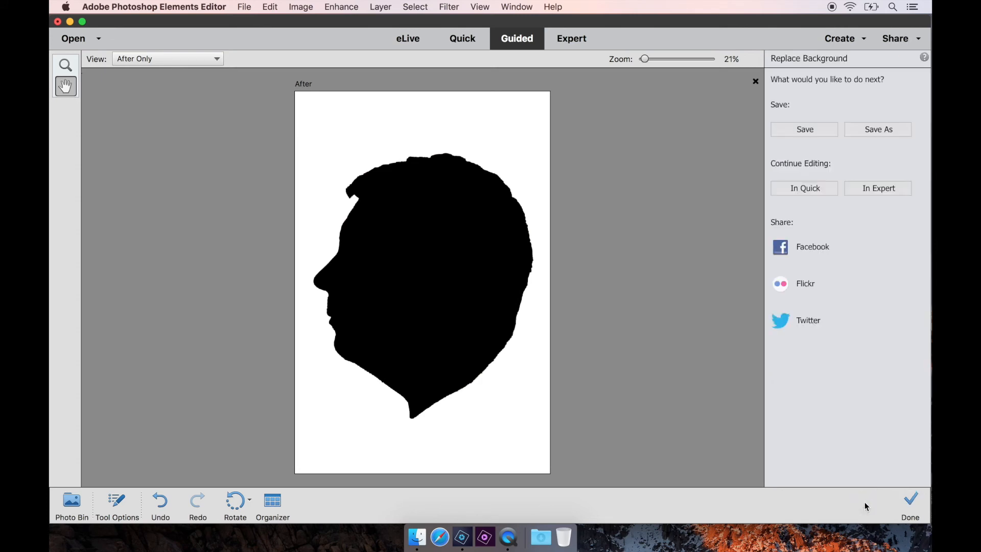
click(903, 506)
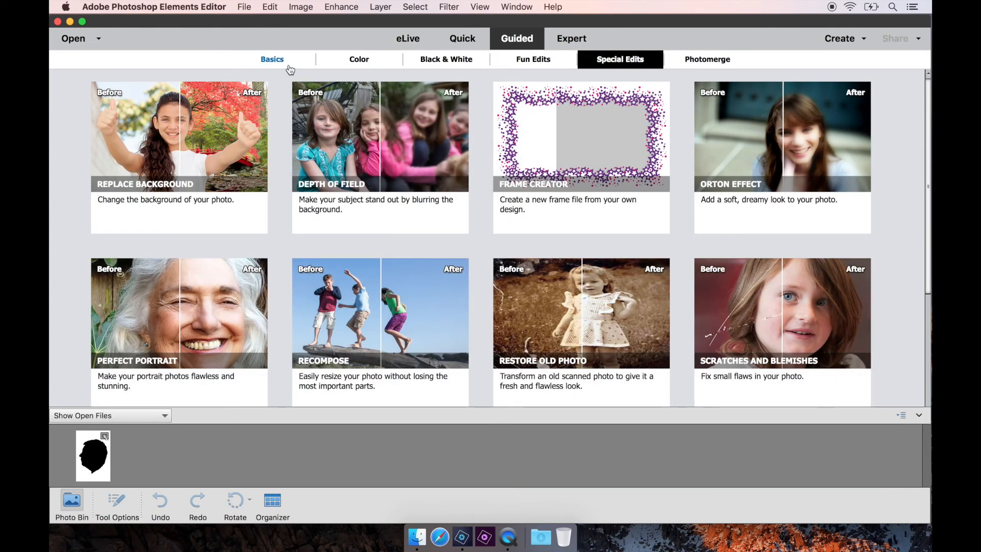
- Start the Crop Photo guided edit on the man's silhouette with a crop size of 8 x 10 in
click(290, 67)
click(578, 137)
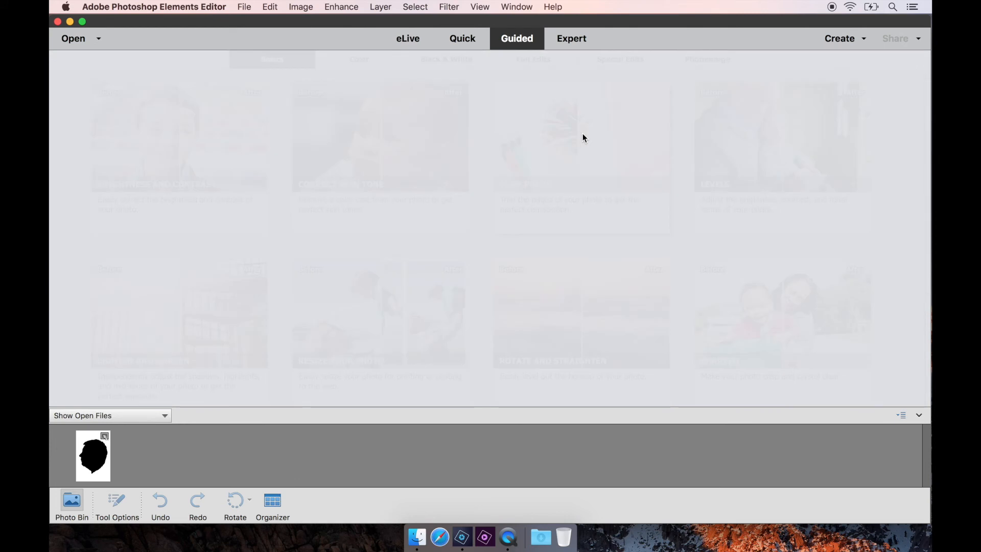
click(844, 127)
click(862, 155)
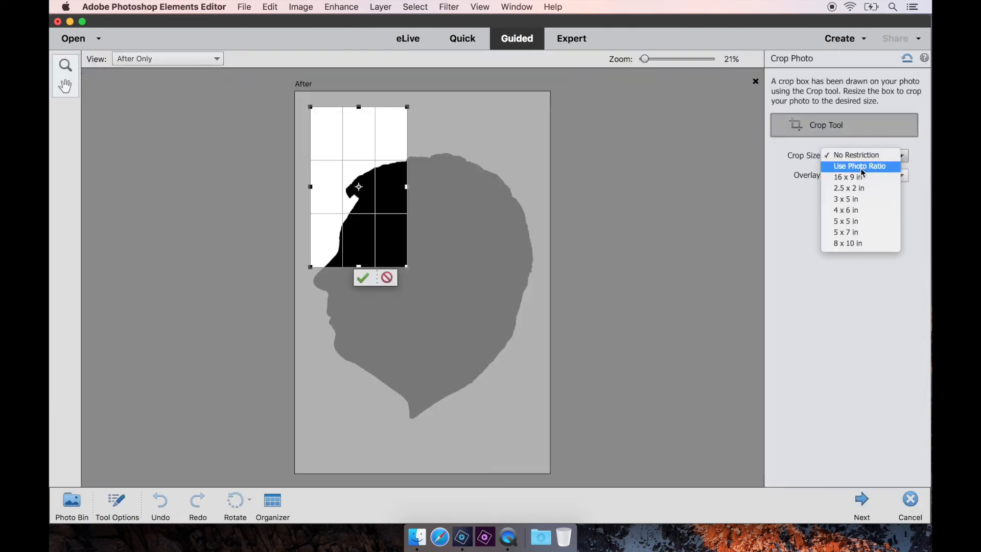
click(848, 243)
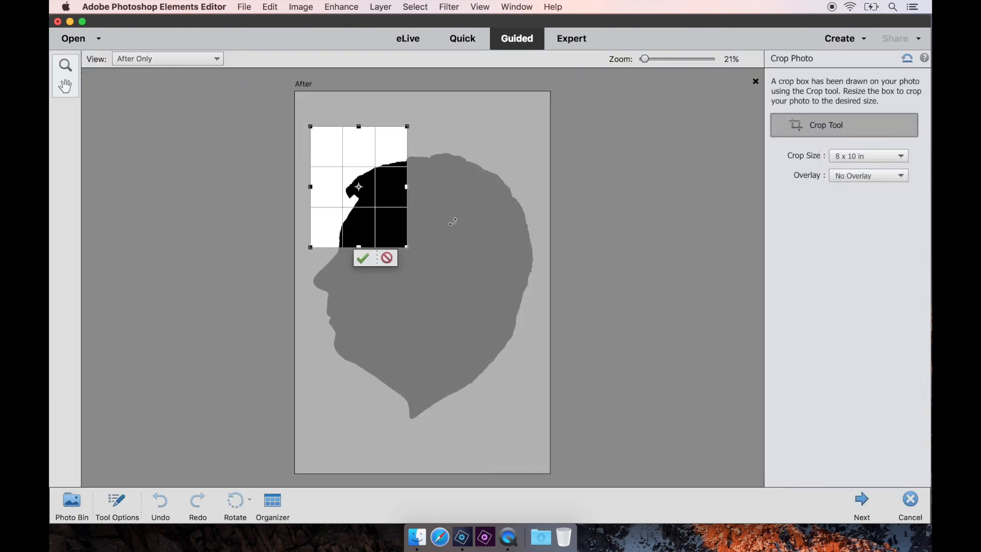
drag(407, 247, 525, 442)
drag(308, 125, 295, 109)
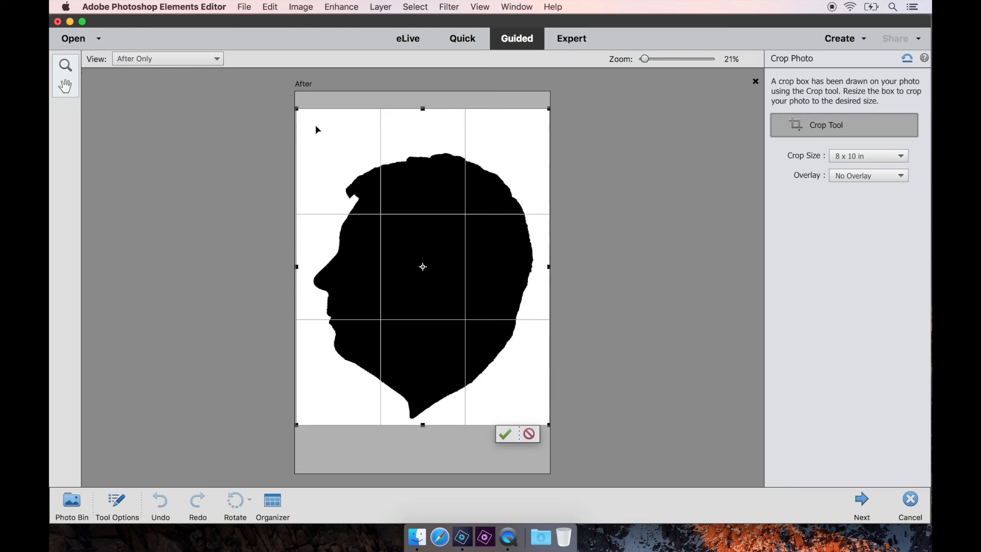
click(505, 435)
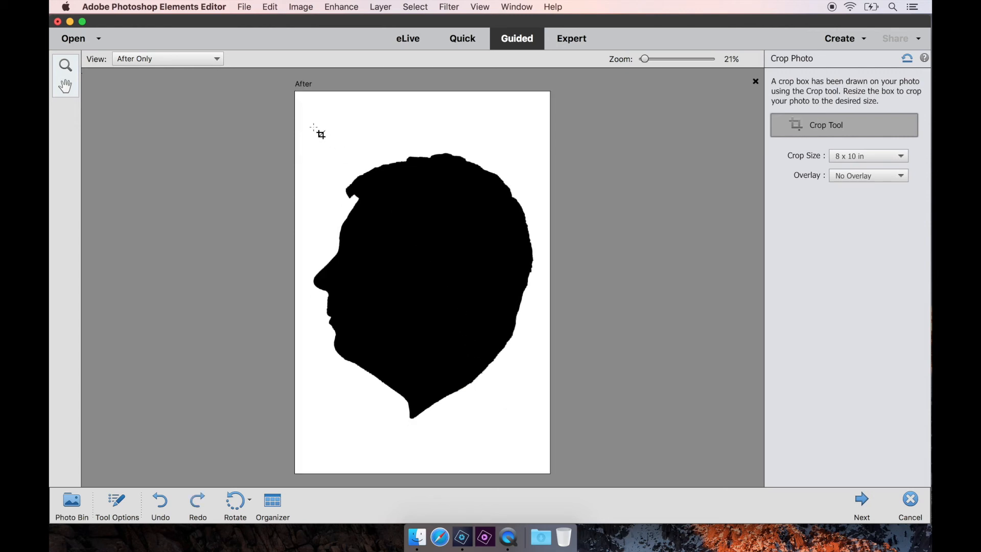
- Crop the silhouette at 8 x 10 in across the full image width, with the whole head inside the frame
drag(296, 104, 554, 463)
drag(517, 372, 517, 393)
click(510, 452)
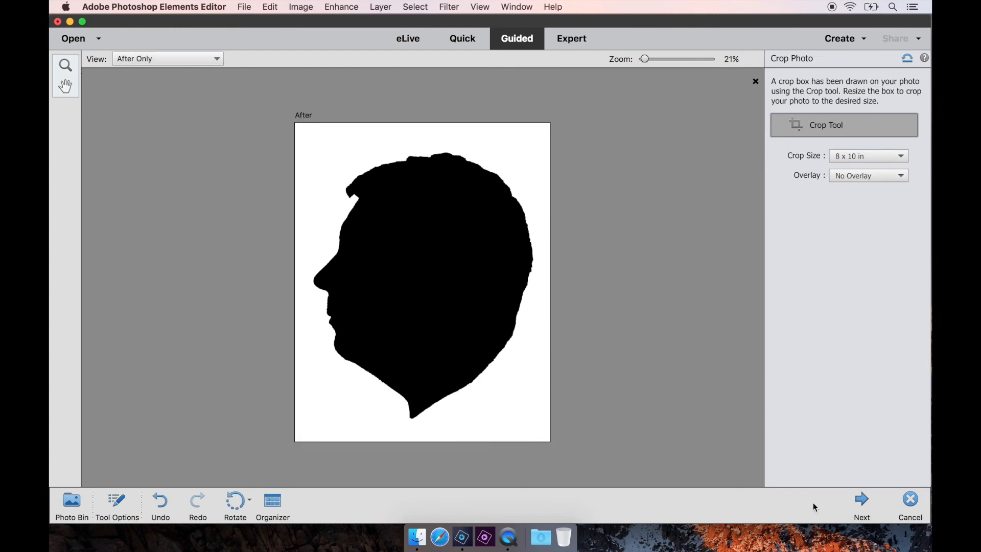
click(863, 500)
- Save the cropped silhouette as a Photoshop file in the finished folder, named with the man's first name
click(893, 129)
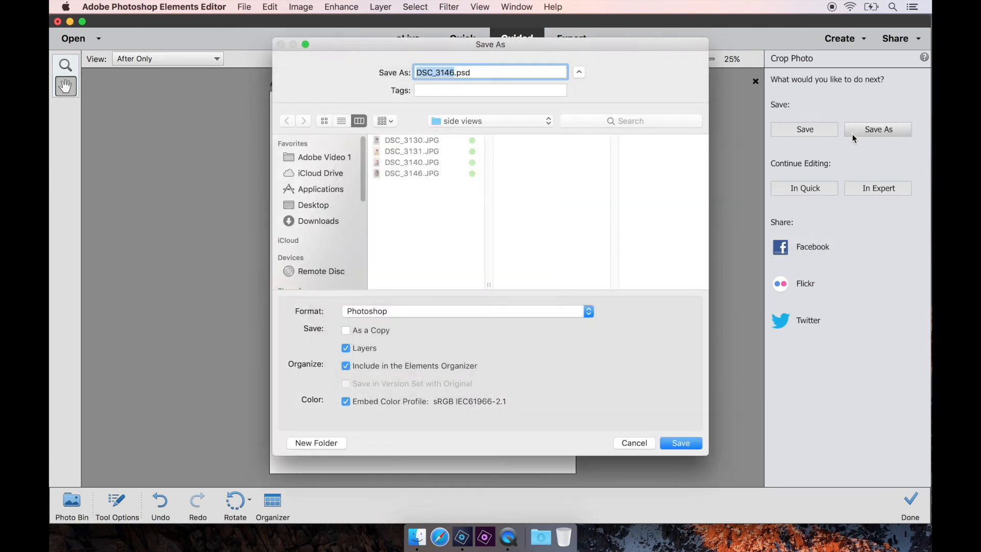
click(431, 121)
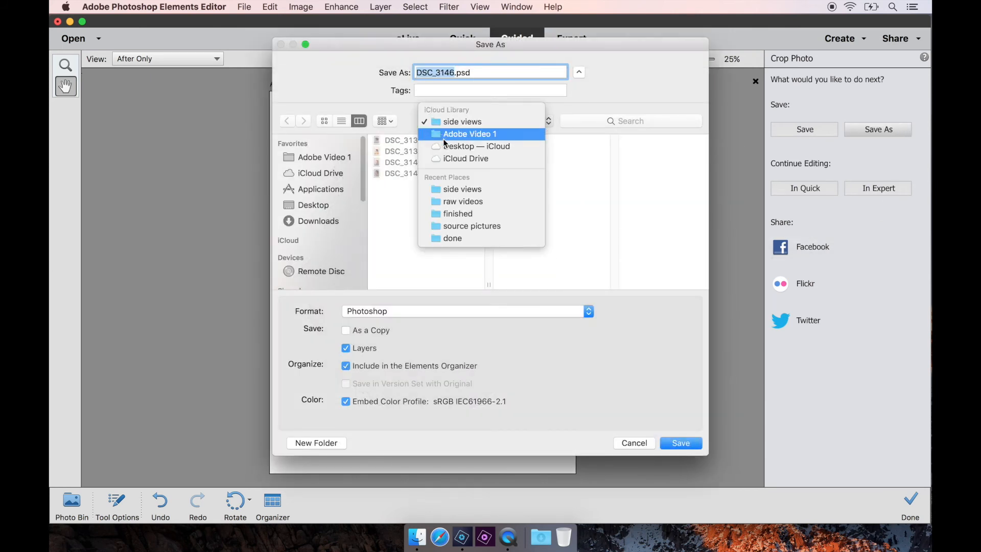
click(451, 193)
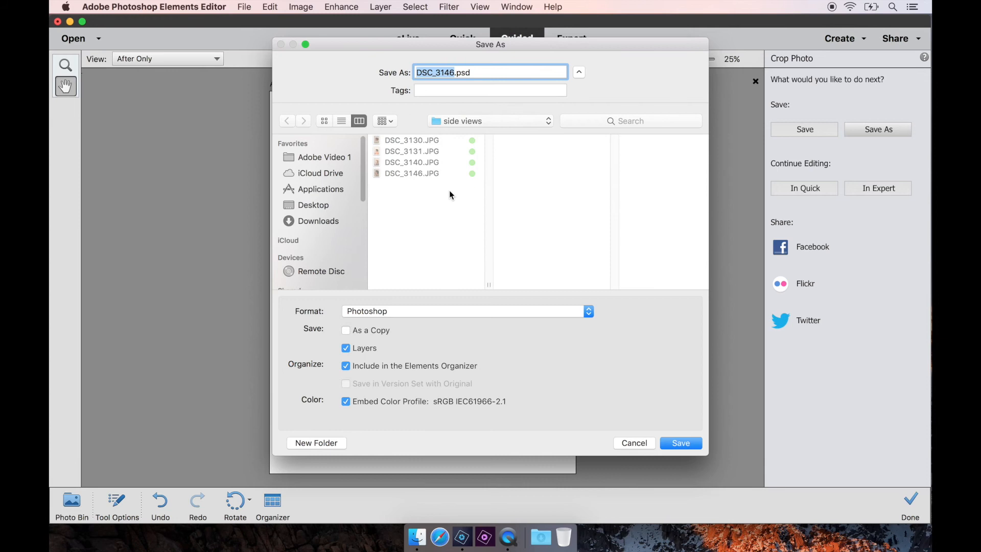
click(446, 121)
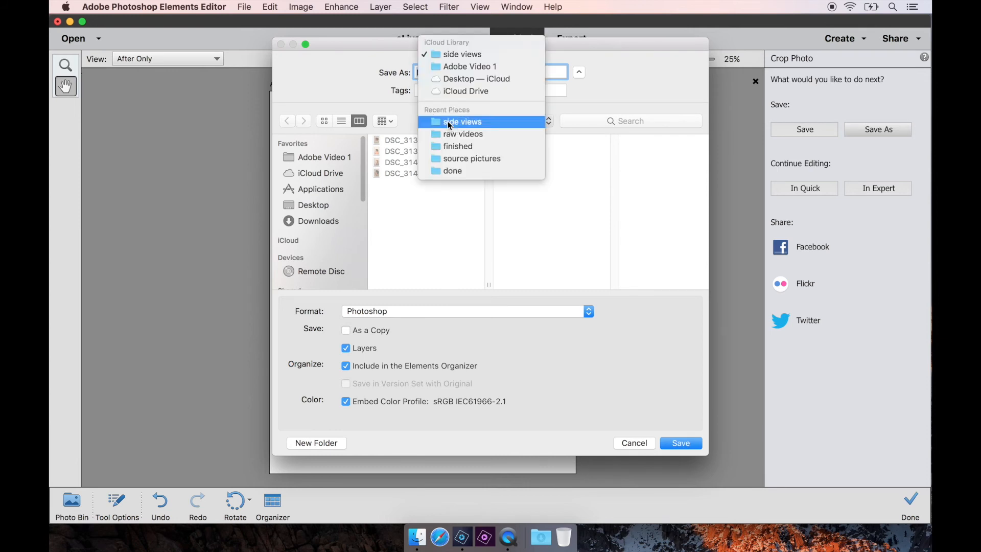
click(453, 148)
text(robin)
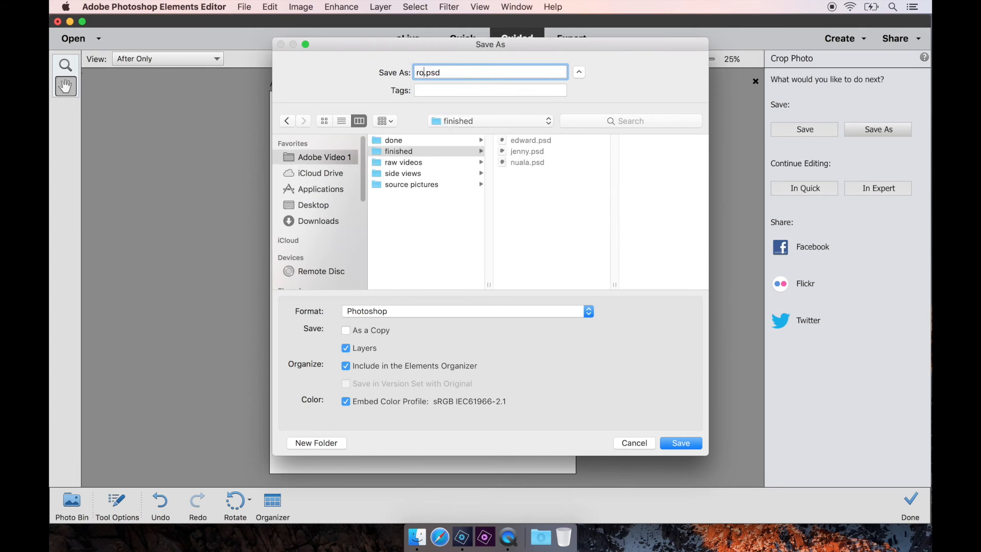
key(Return)
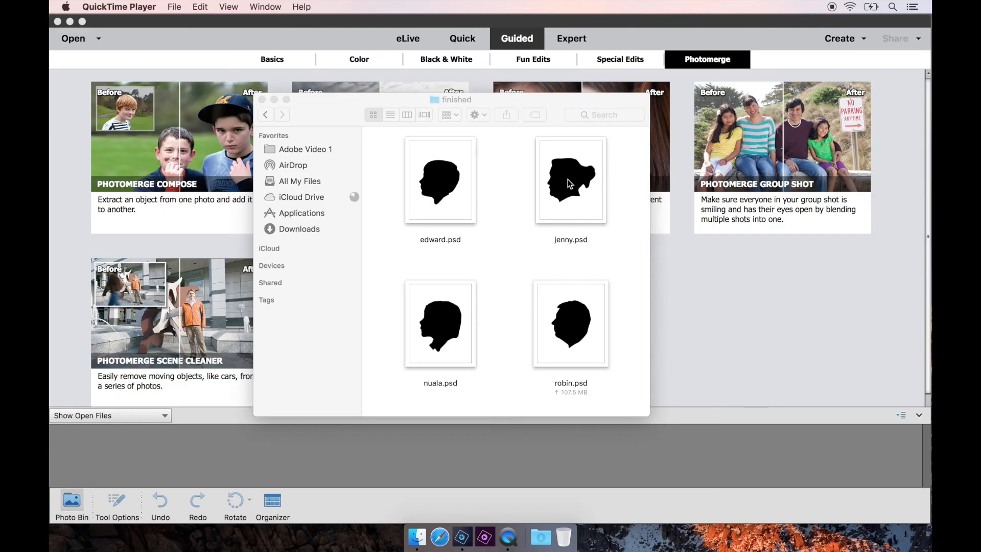
- Open the boy's silhouette and the silhouette with tied-back hair from the finished folder in Photoshop Elements Editor
click(568, 179)
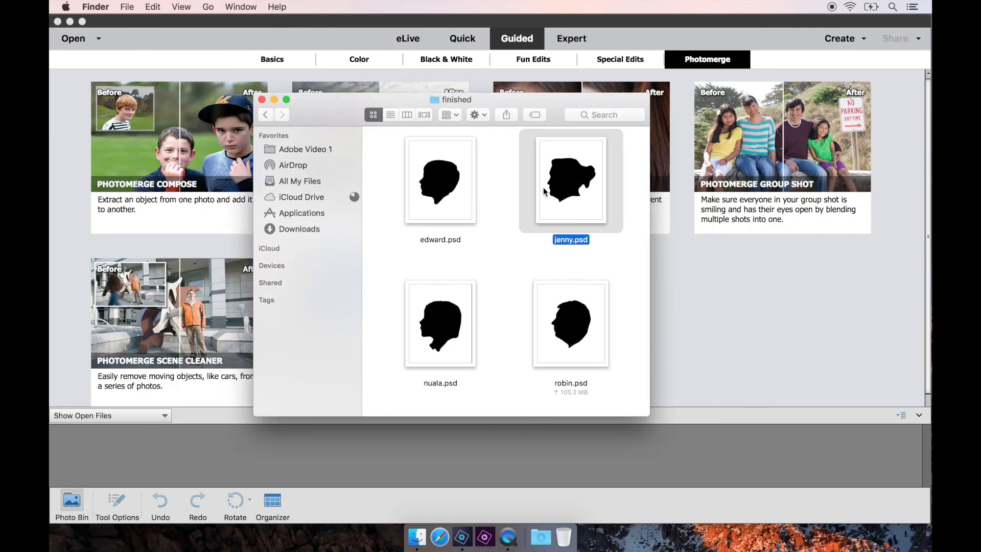
click(446, 184)
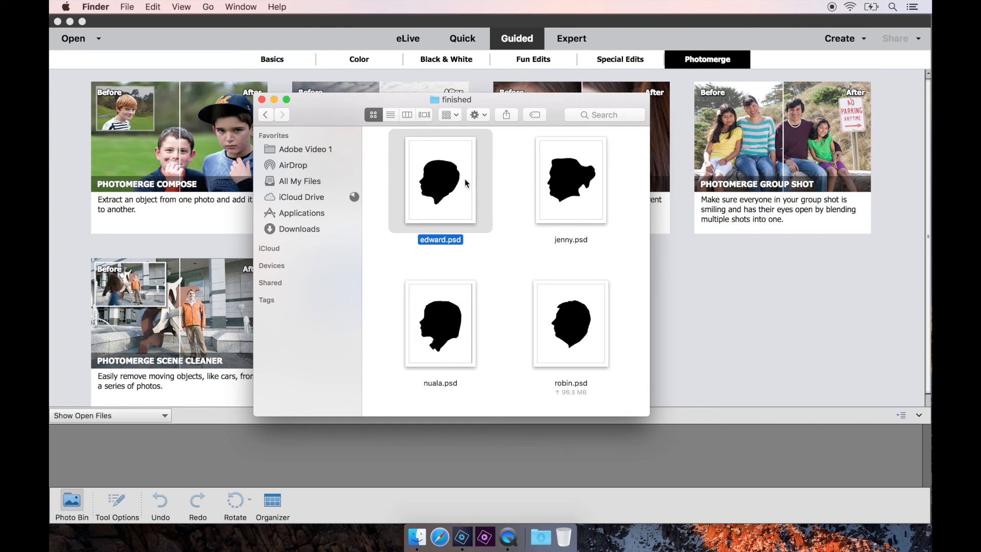
drag(448, 181, 466, 540)
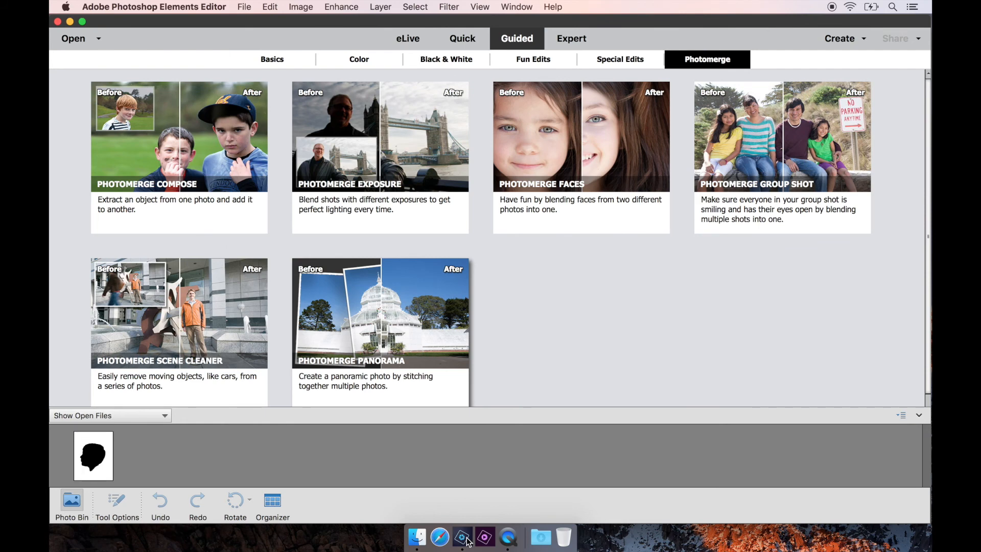
key(super+Tab)
drag(571, 179, 461, 539)
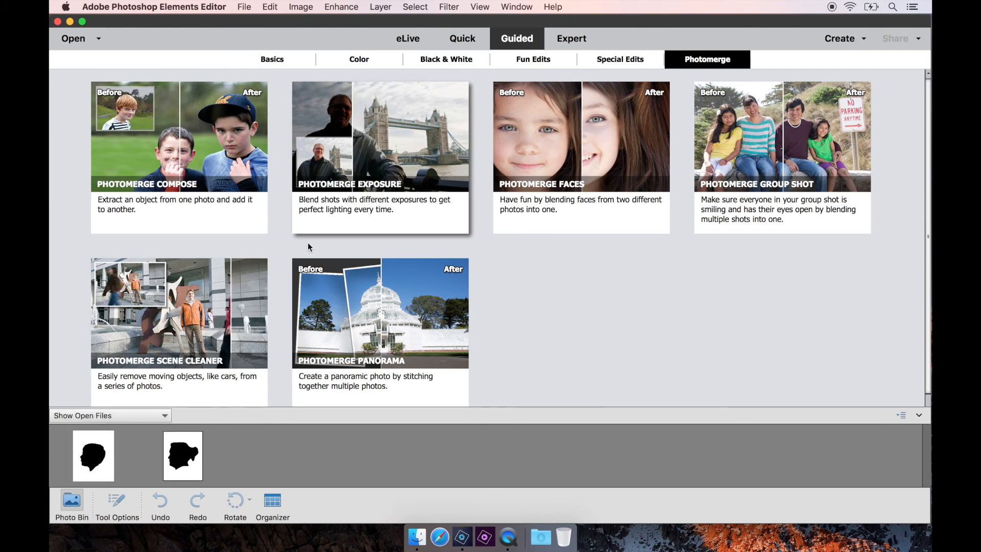
- Flip the boy's silhouette image horizontally in Expert mode
click(572, 39)
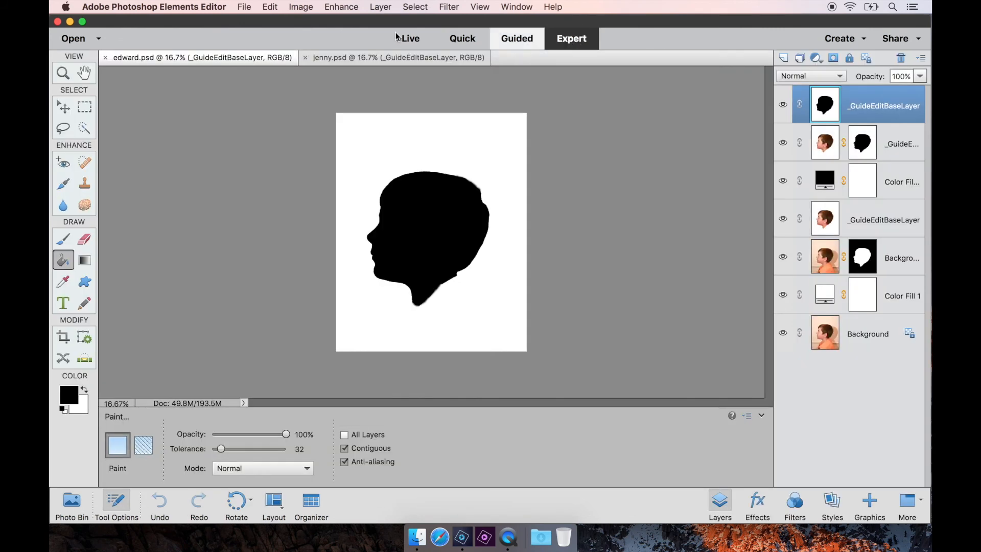
click(298, 5)
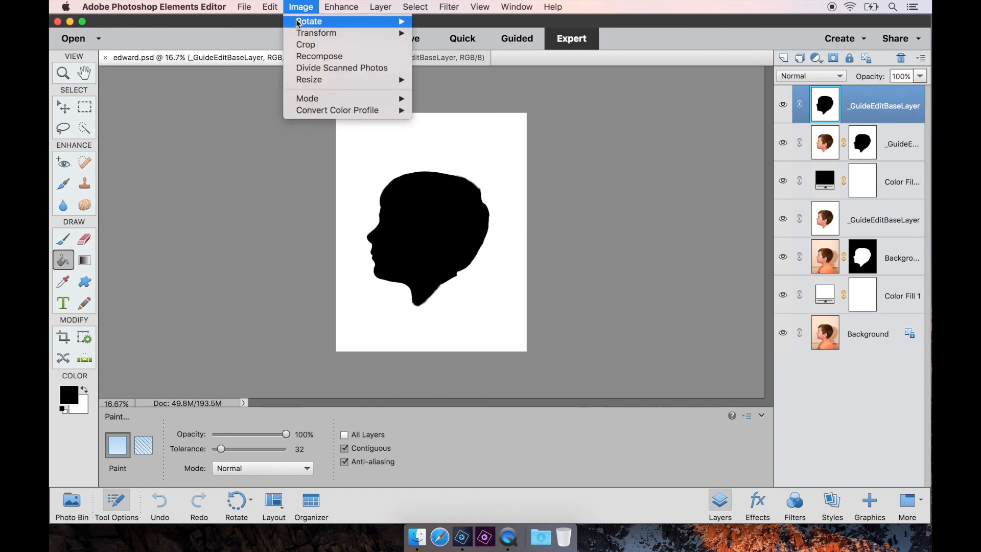
mouse_move(302, 21)
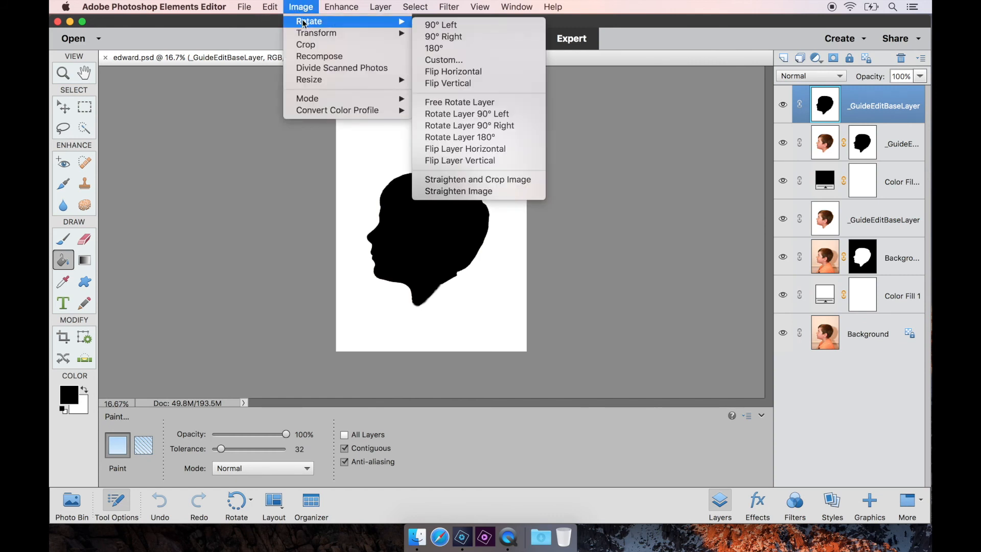
click(443, 71)
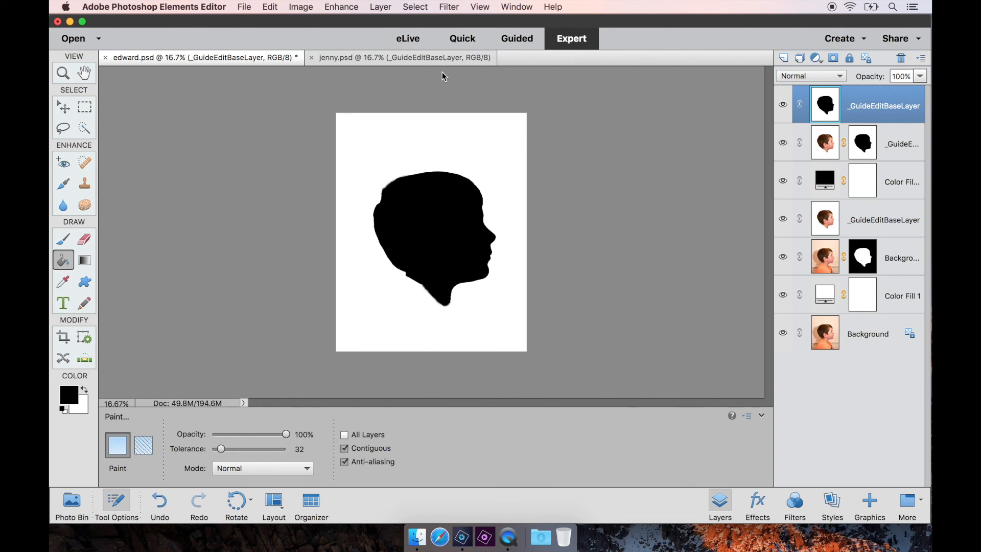
- Save the flipped boy's silhouette in the finished folder as a Photoshop file, replacing the existing version
click(245, 6)
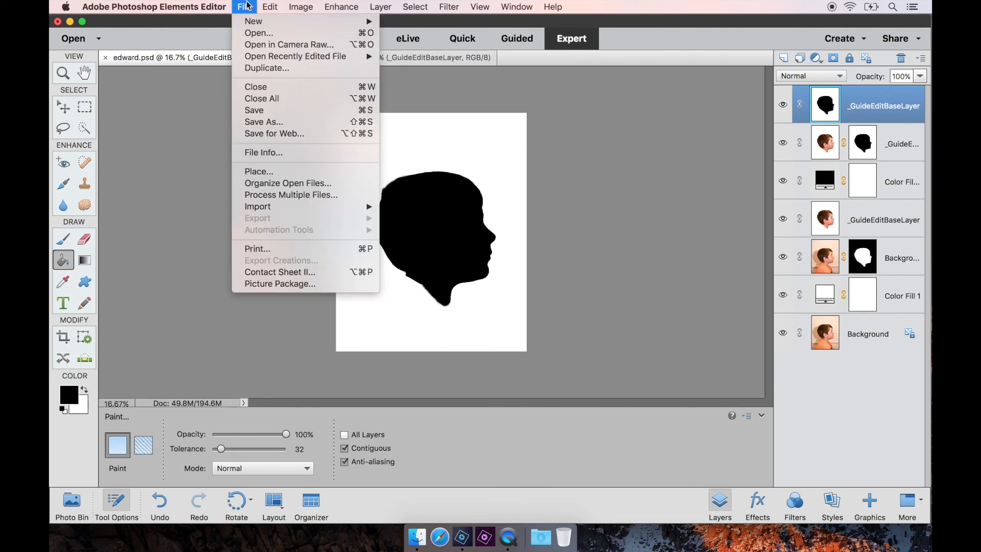
click(259, 112)
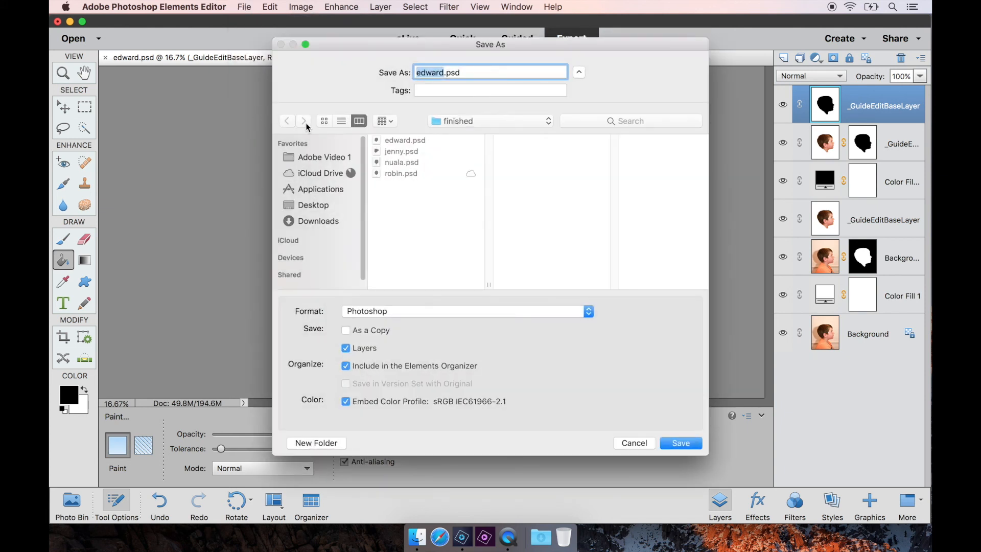
click(675, 445)
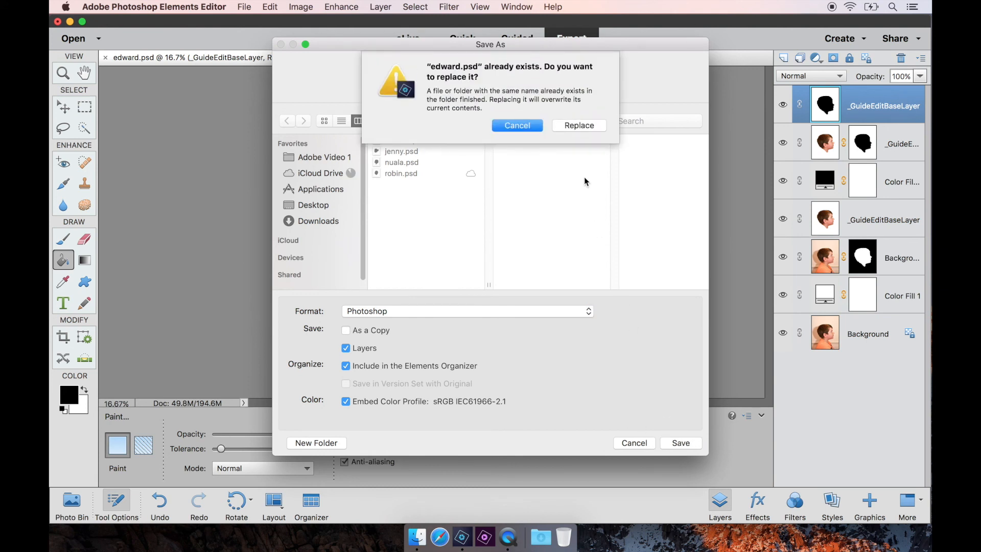
click(574, 126)
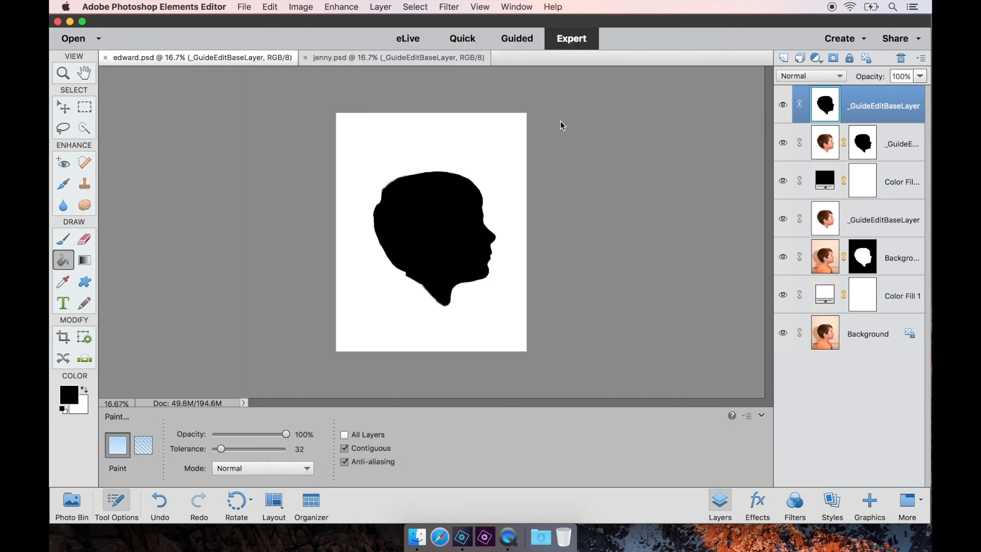
- Flip the silhouette with tied-back hair horizontally as a whole image
click(244, 6)
click(241, 7)
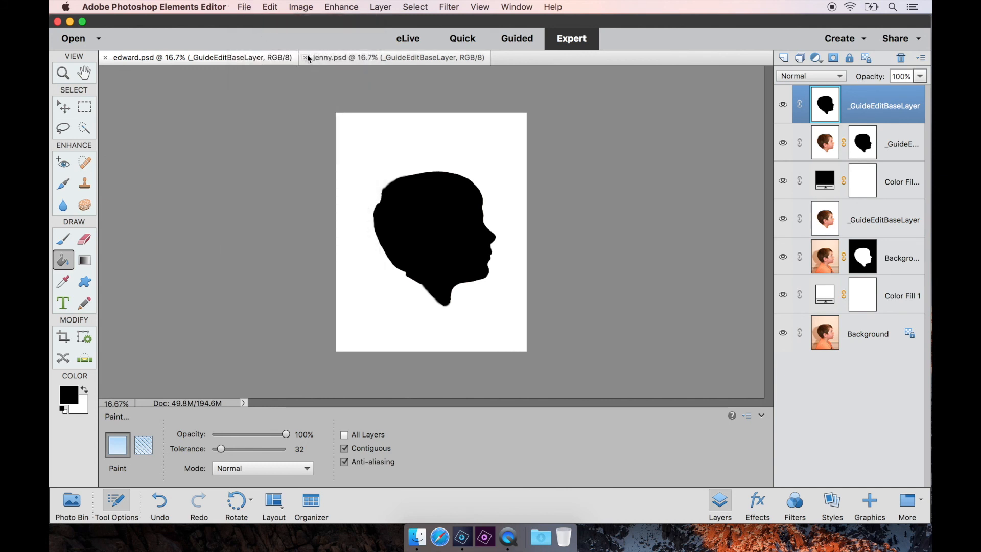
click(334, 58)
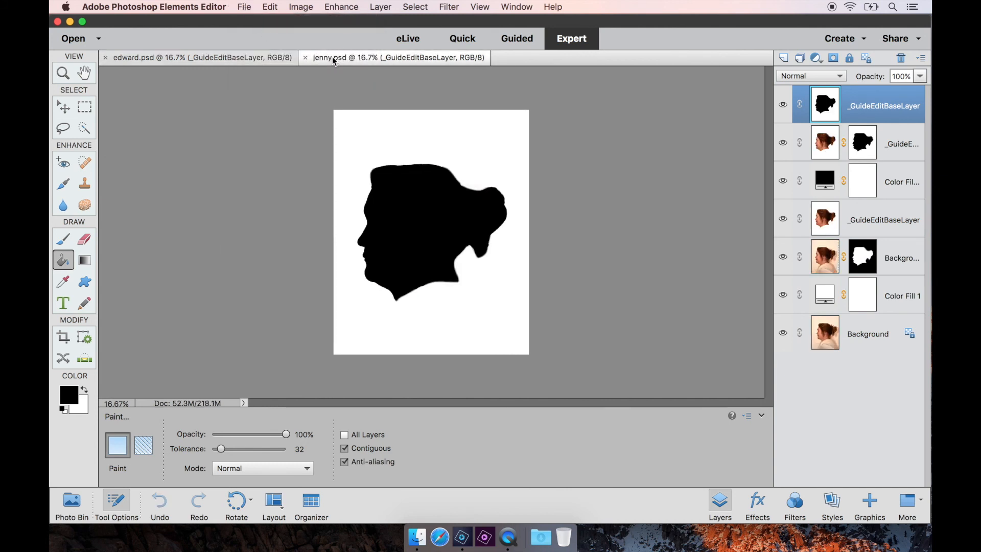
click(296, 8)
mouse_move(358, 22)
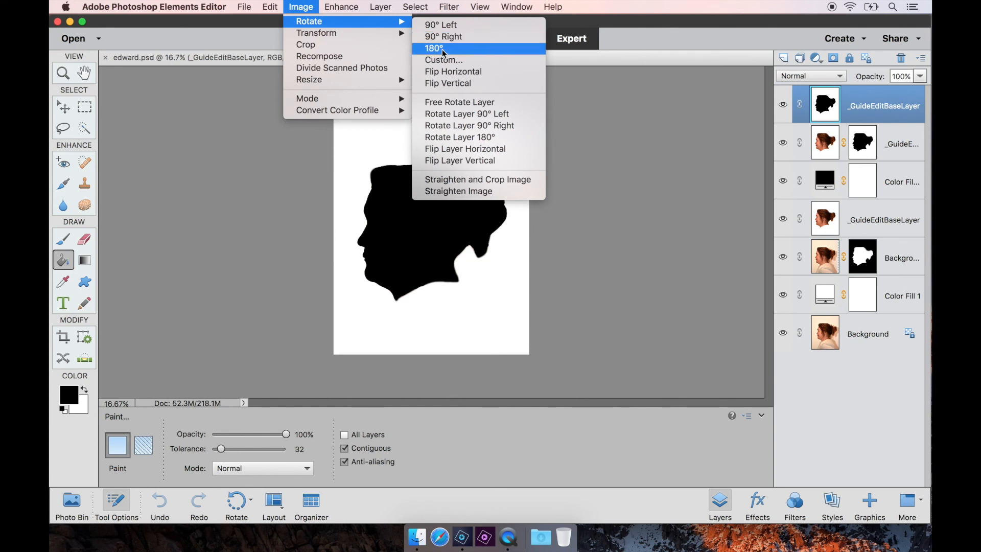
click(449, 72)
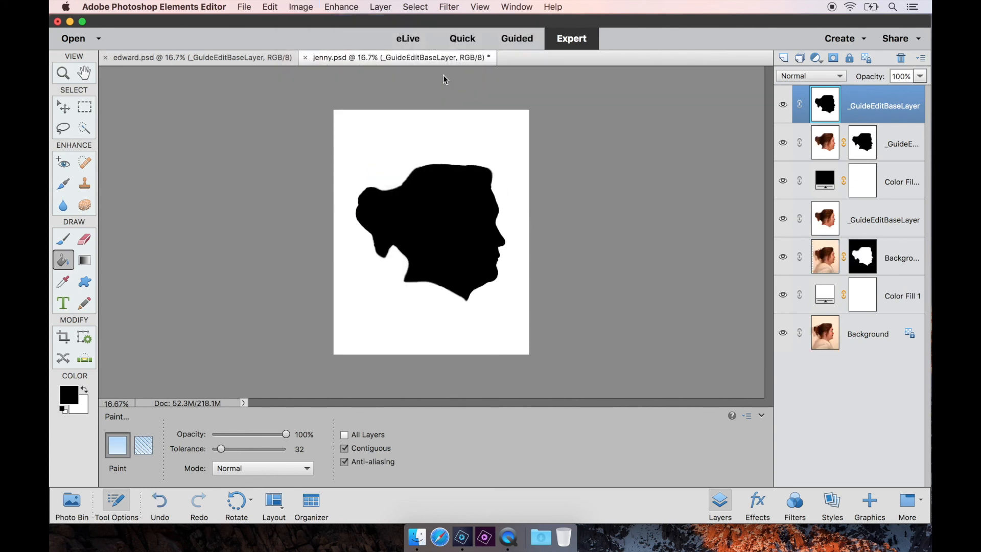
- Save the flipped silhouette with tied-back hair in the finished folder as a Photoshop file, replacing the existing version
click(247, 7)
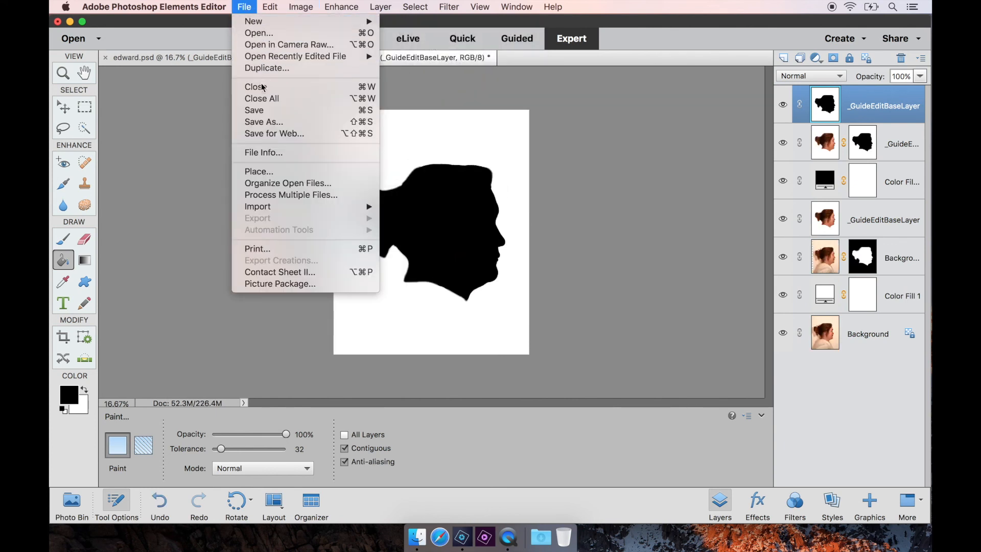
click(266, 115)
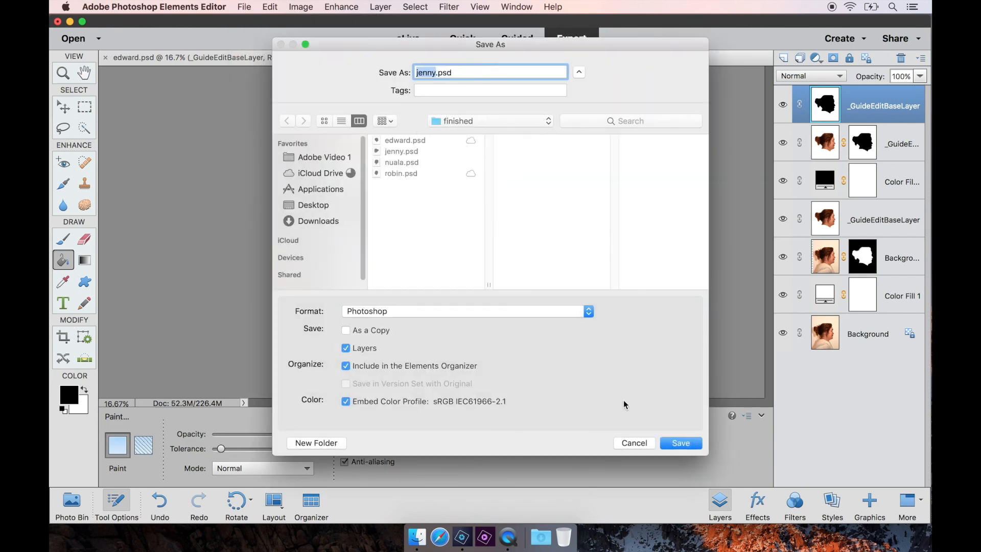
click(695, 444)
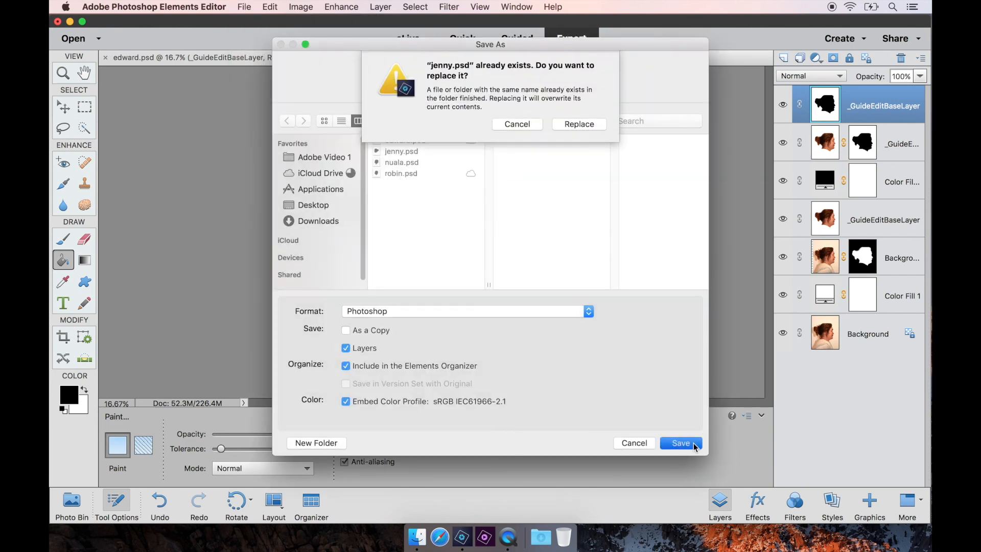
click(569, 127)
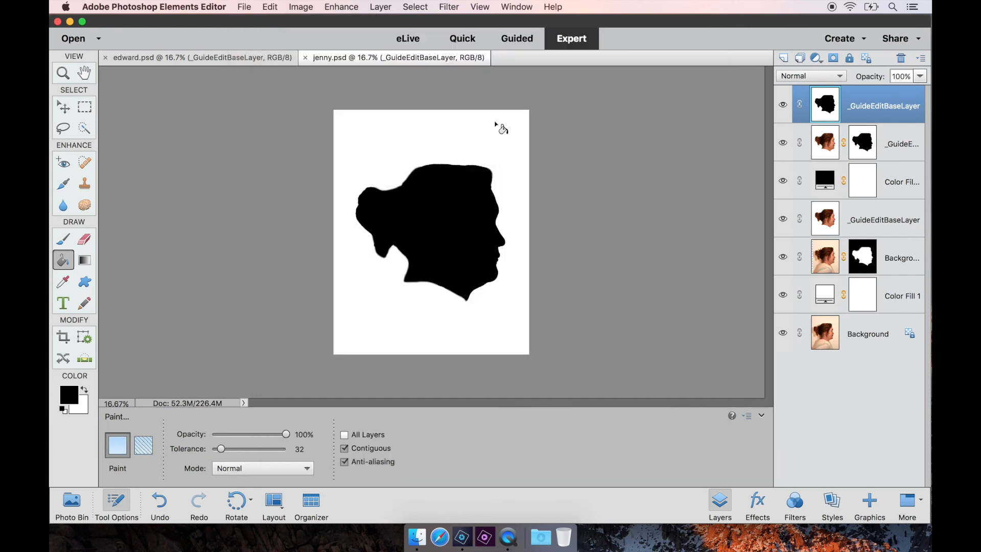
- Close both open silhouette images and minimise the editor window
click(105, 58)
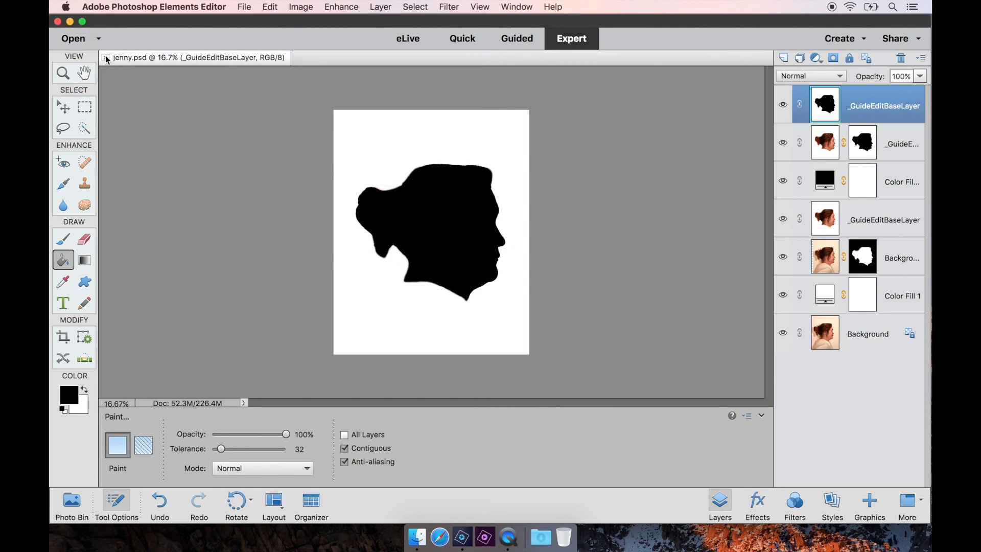
click(106, 57)
click(70, 21)
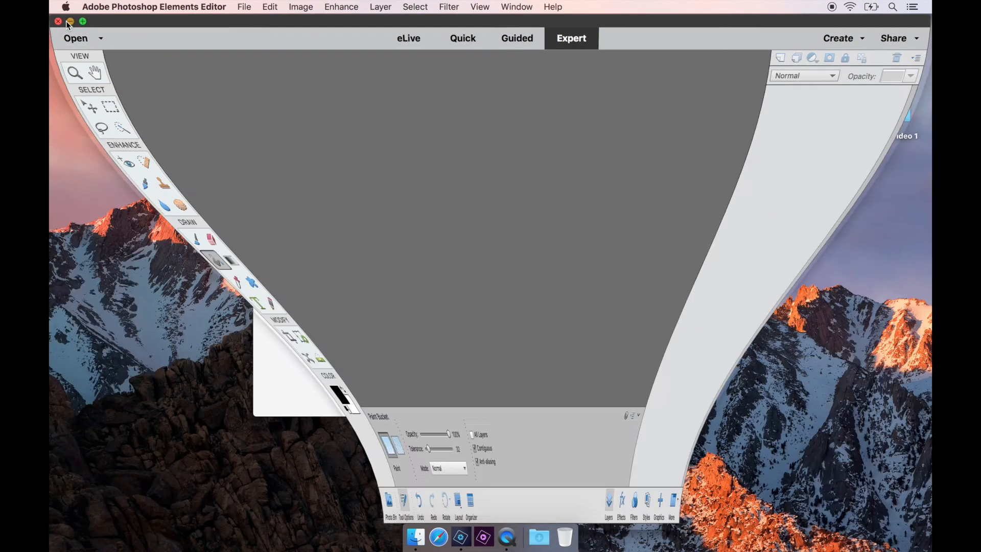
- Open all four silhouettes from the finished folder in Photoshop Elements Editor
click(500, 271)
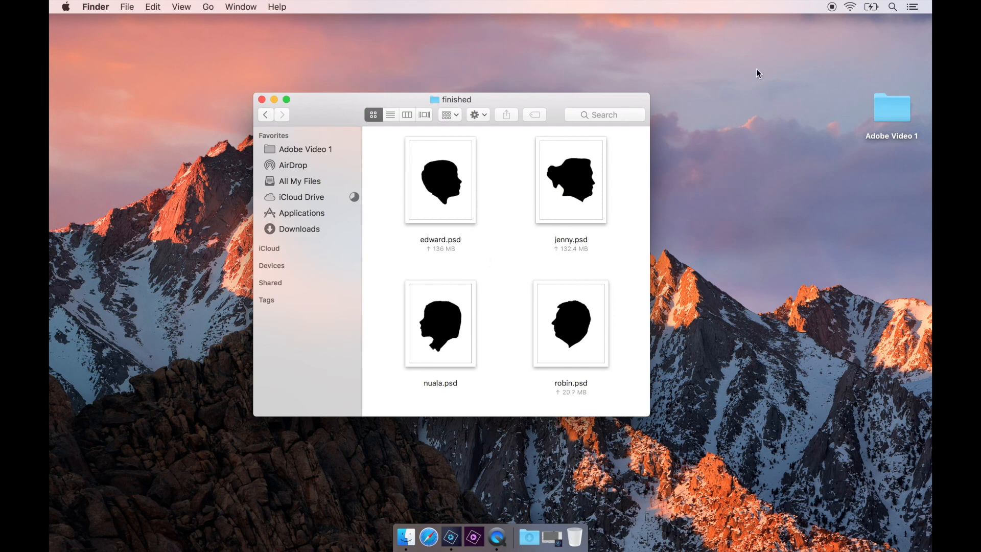
click(830, 10)
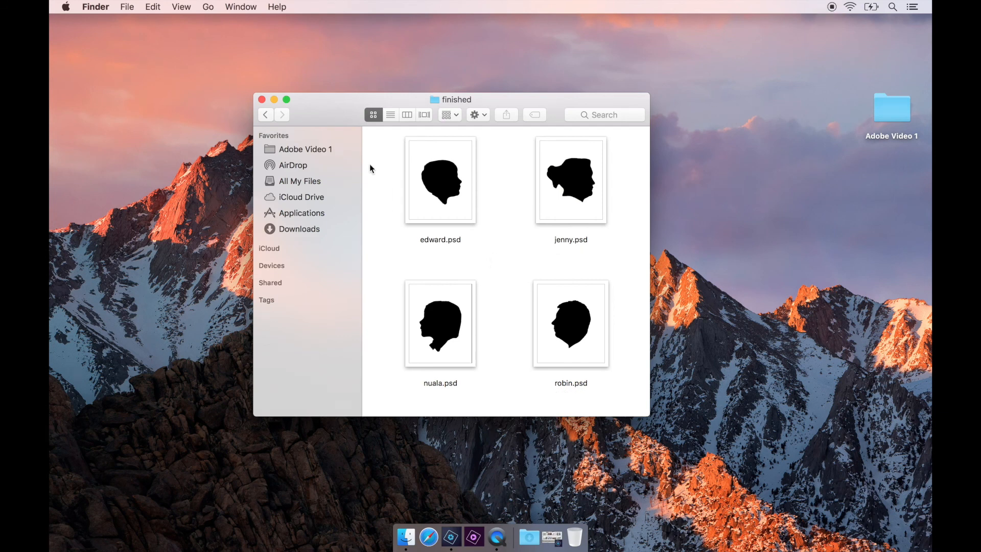
drag(370, 168, 594, 361)
drag(574, 320, 453, 545)
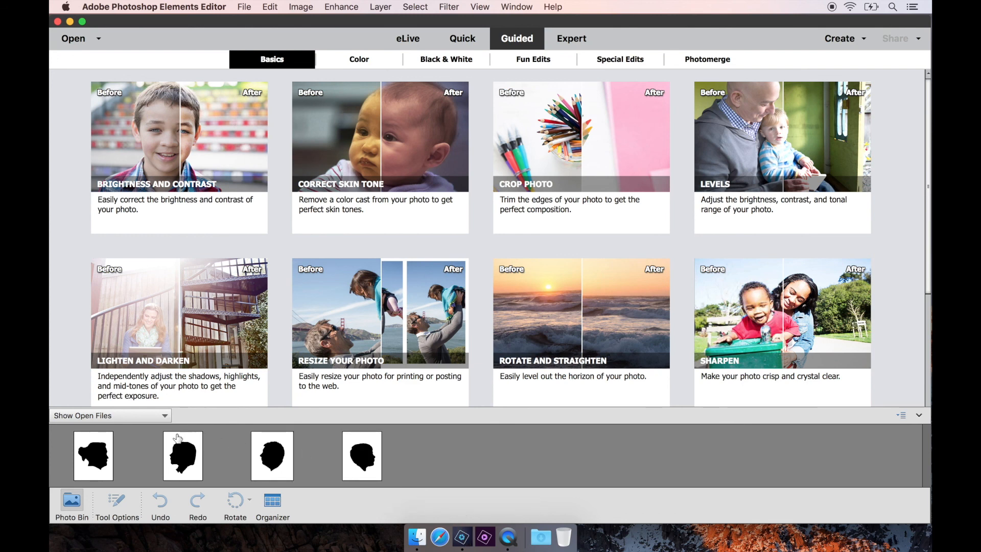
- Select all four open silhouettes and start creating photo prints of them on the local printer
click(84, 448)
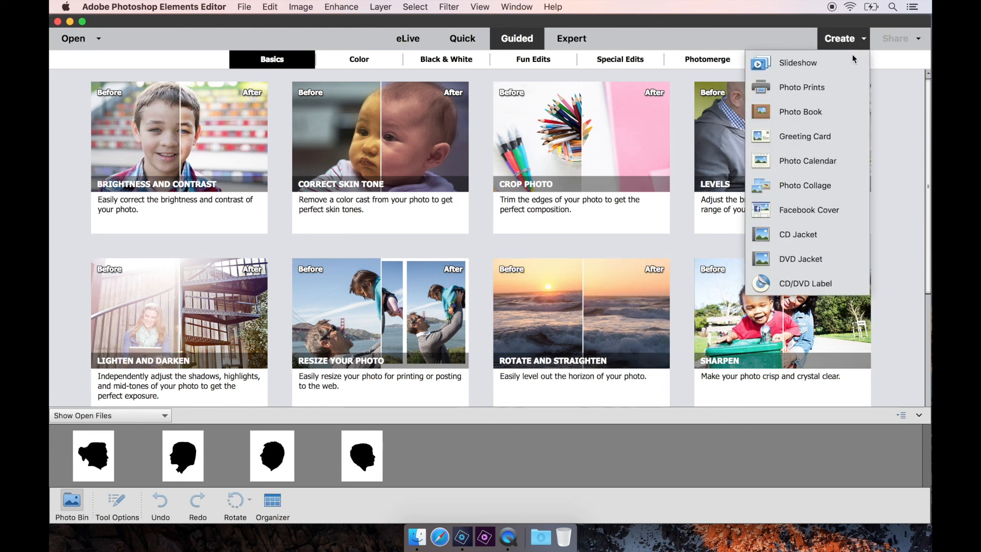
click(835, 88)
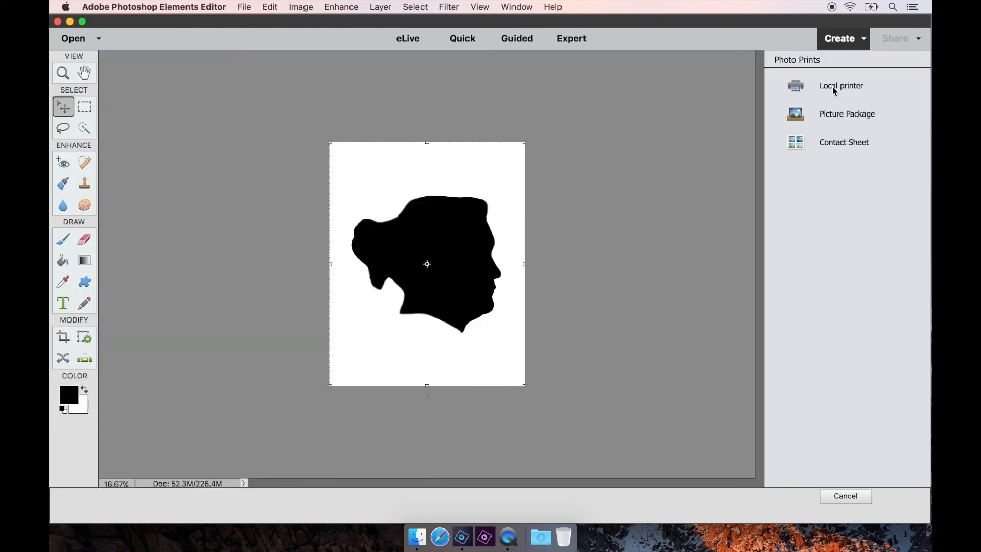
click(835, 85)
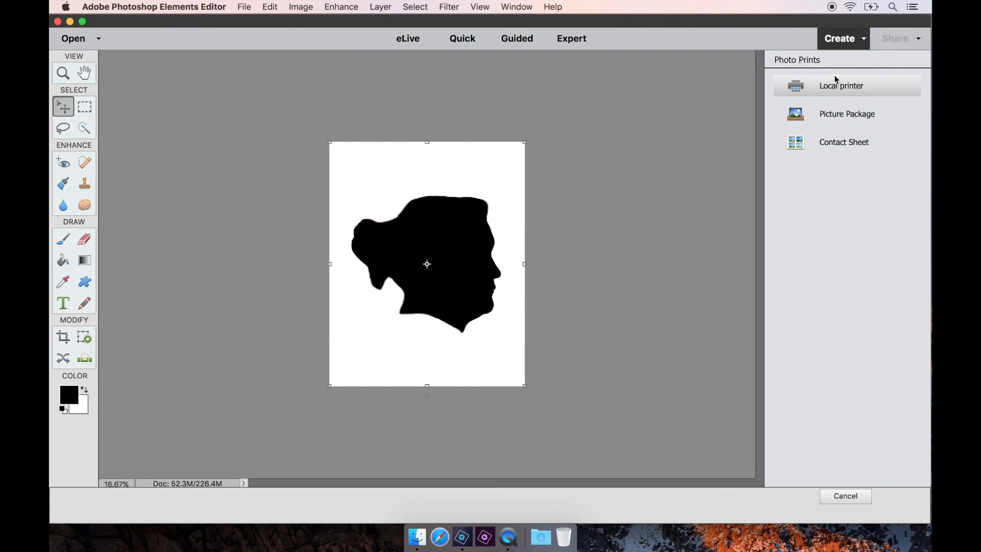
- Set the print job to the EPSON ET-2500 Series, A4 paper and Actual Size (20.32cm x 25.40cm)
click(682, 84)
click(697, 82)
click(685, 120)
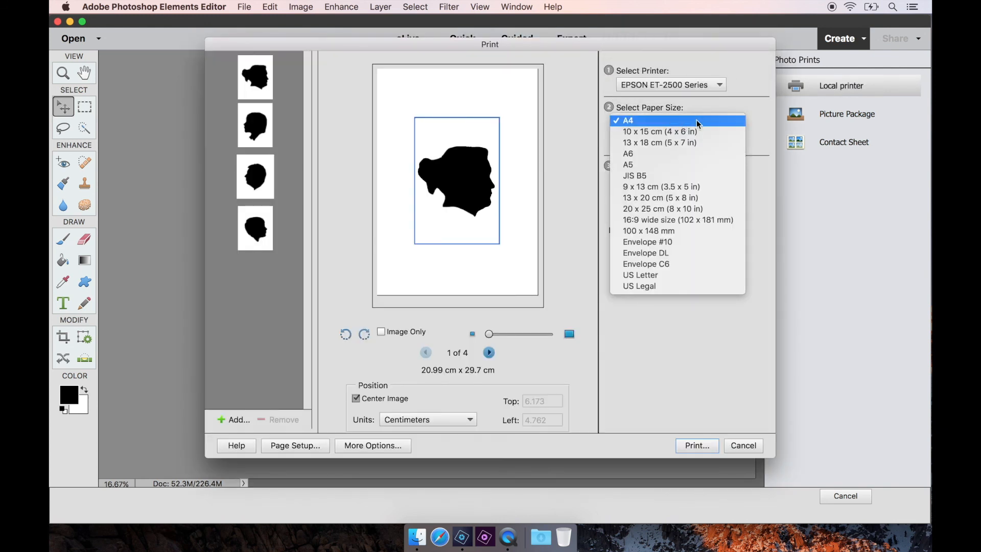
click(697, 121)
click(691, 181)
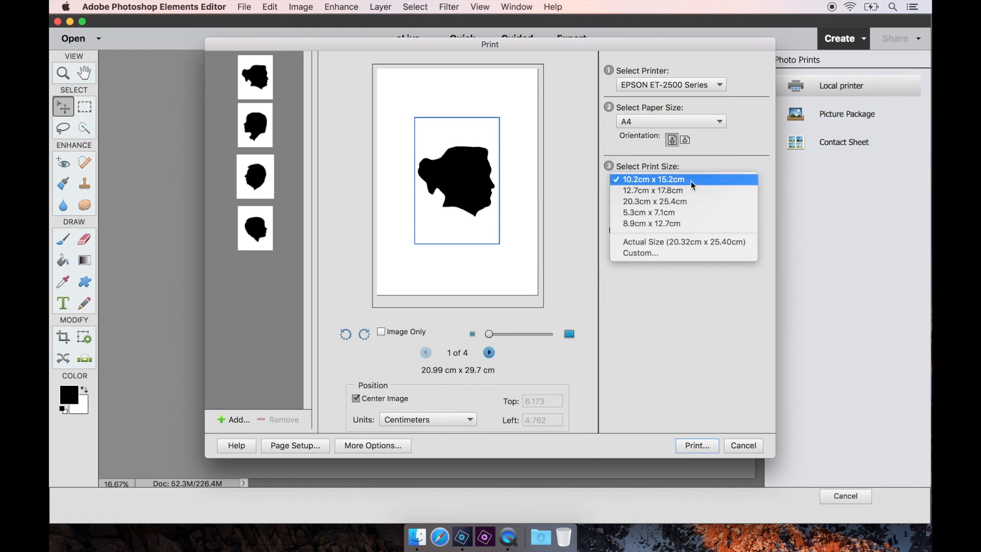
click(677, 242)
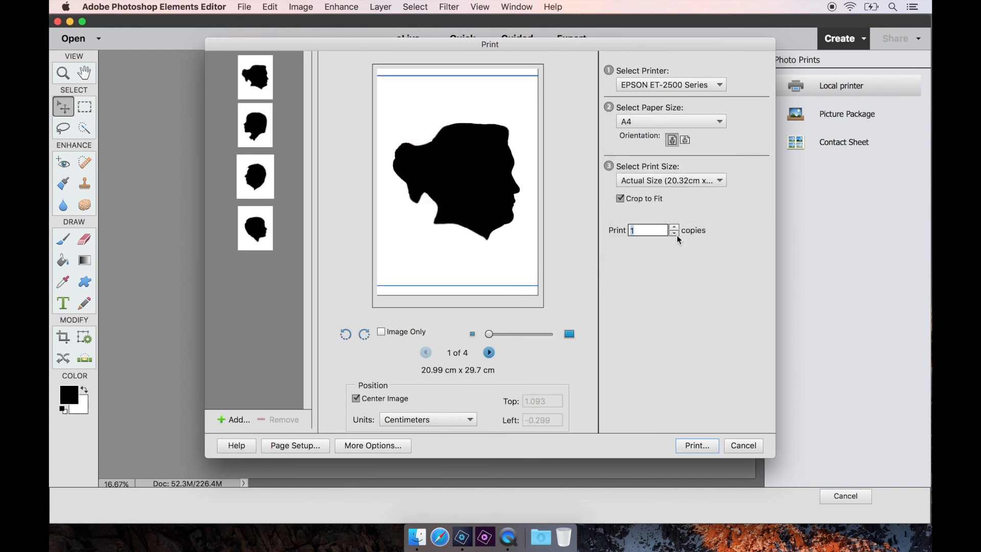